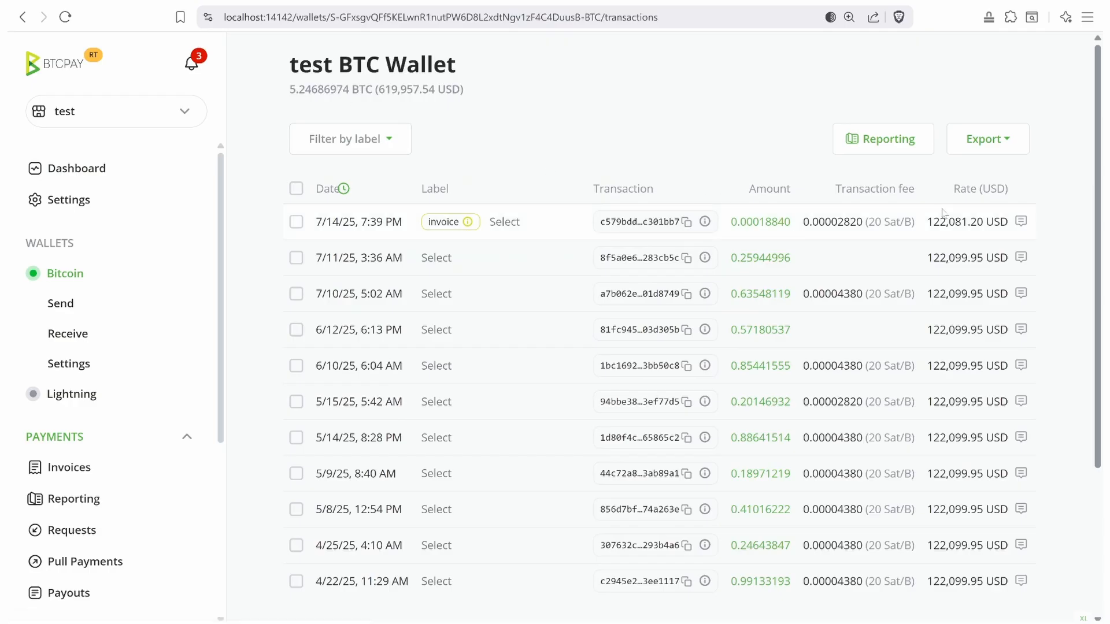
- Inspect the first transaction's fee and its 122,081.20 USD rate in the transactions list
left_click_drag(831, 190, 919, 195)
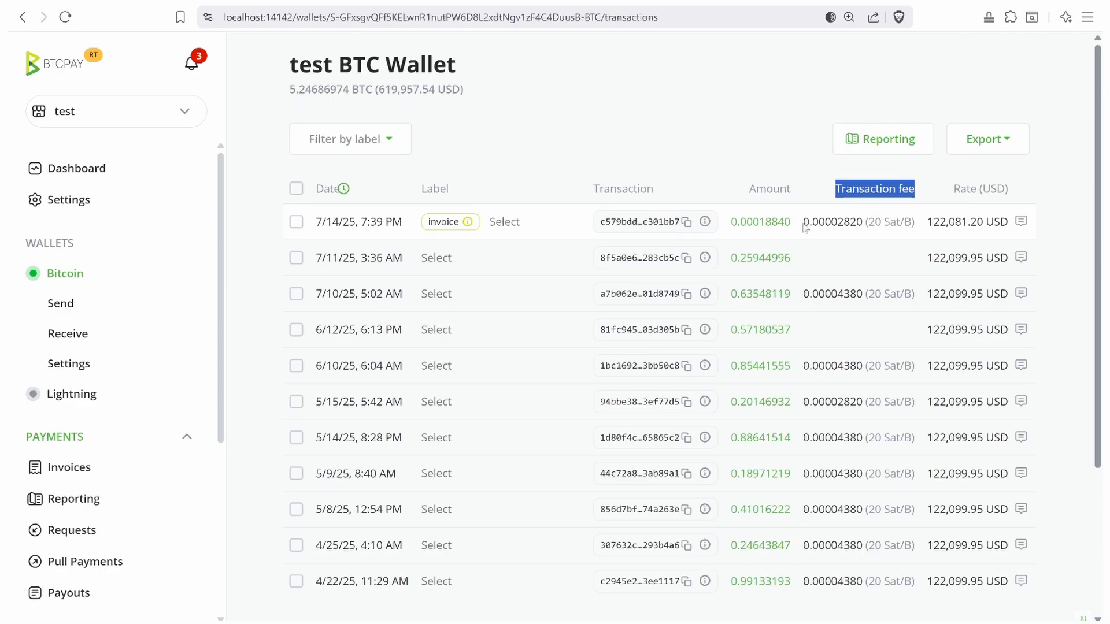
left_click_drag(804, 228, 916, 216)
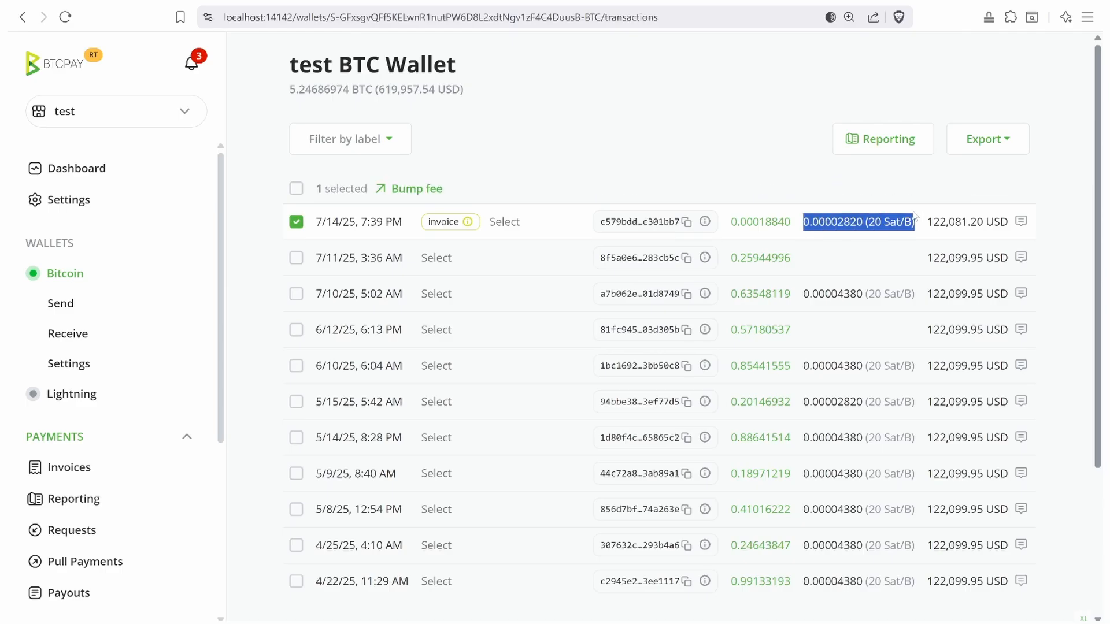
left_click(296, 189)
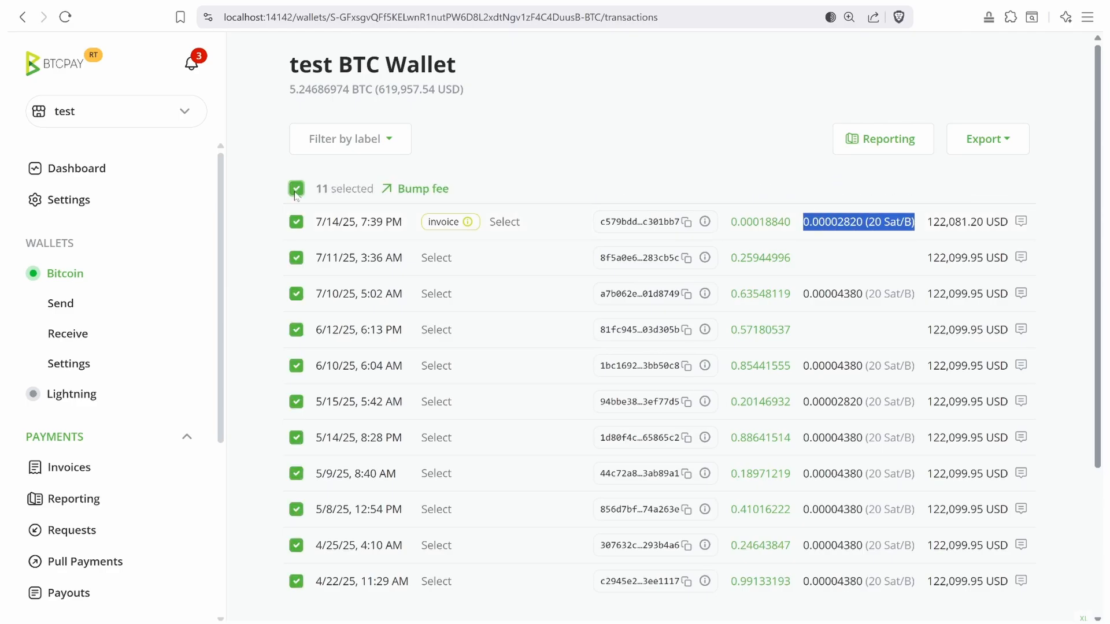
left_click(296, 189)
left_click(817, 161)
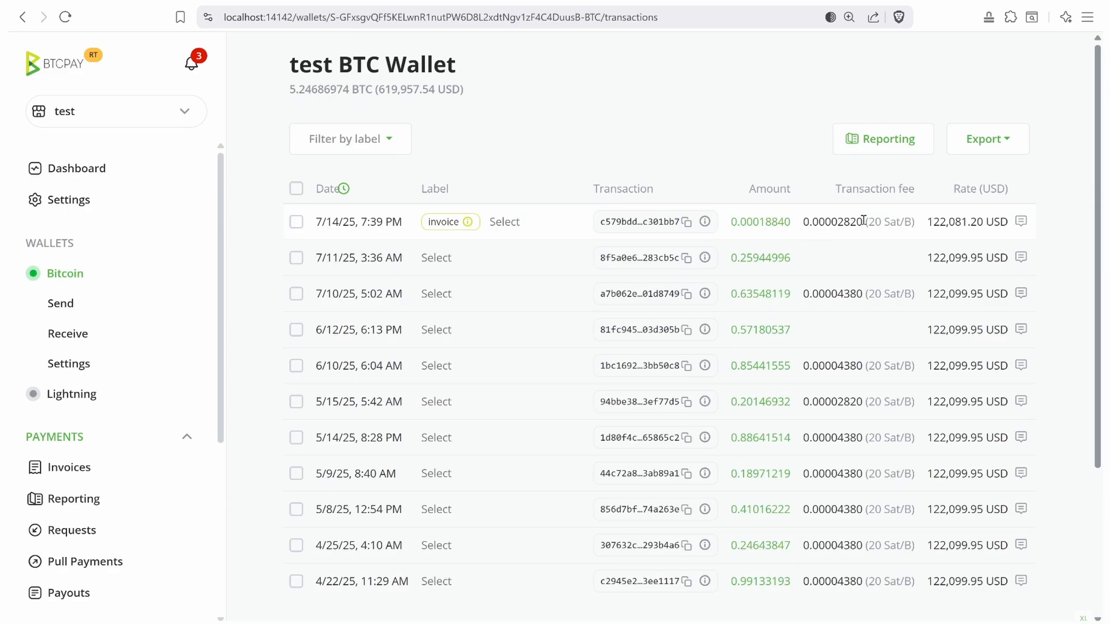
left_click_drag(926, 228, 1011, 231)
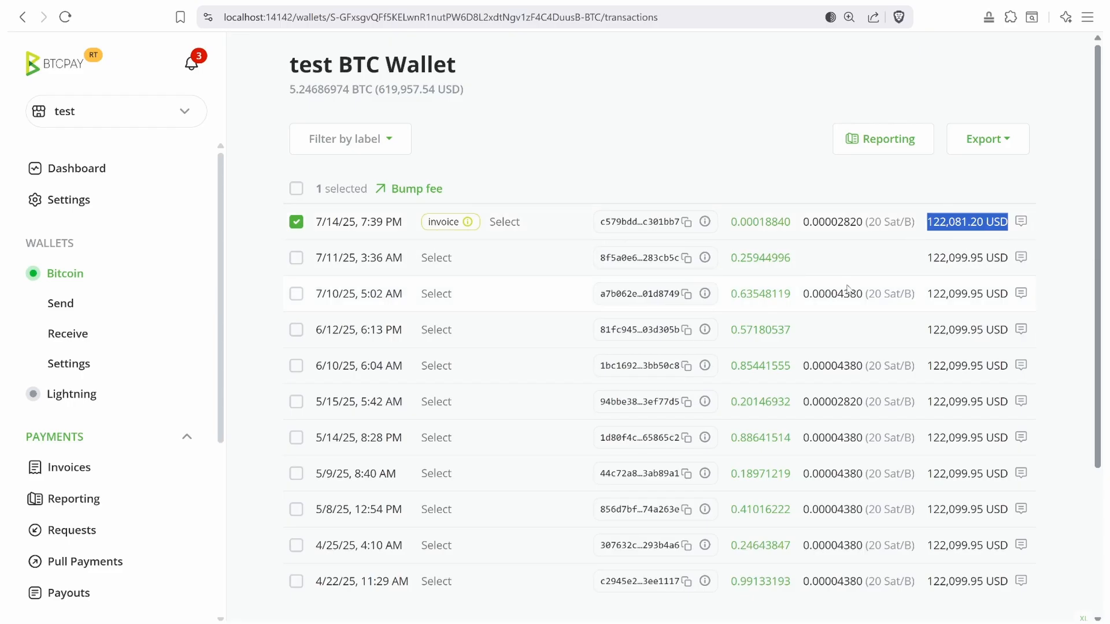
left_click(822, 137)
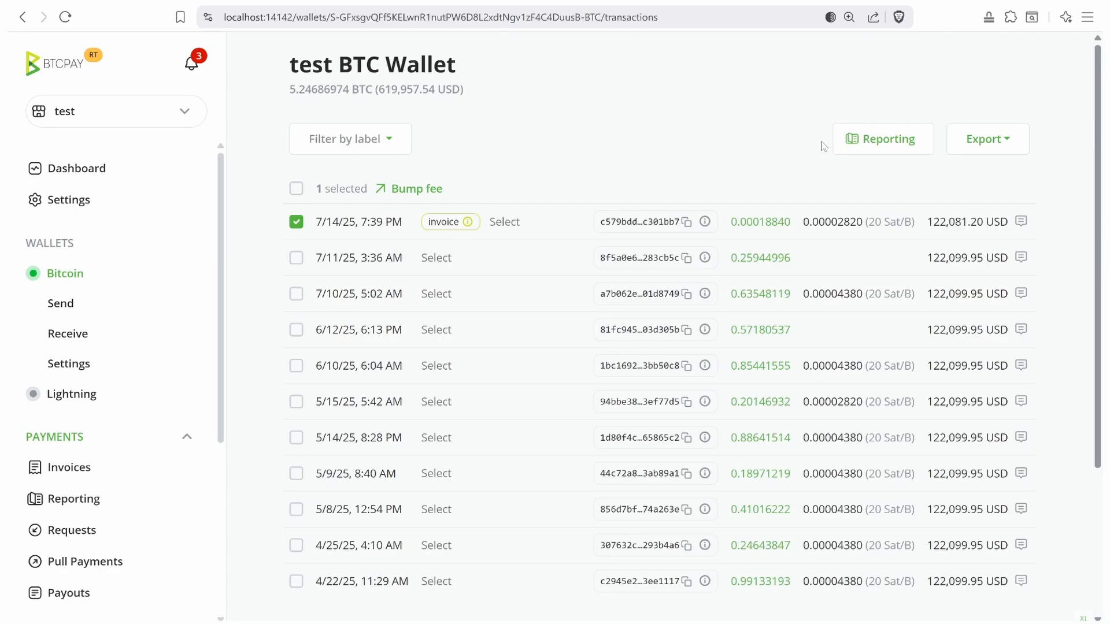
- Open the Wallets report and check the first row's 0.00004380 fee and 122099.95 USD rate
left_click(885, 143)
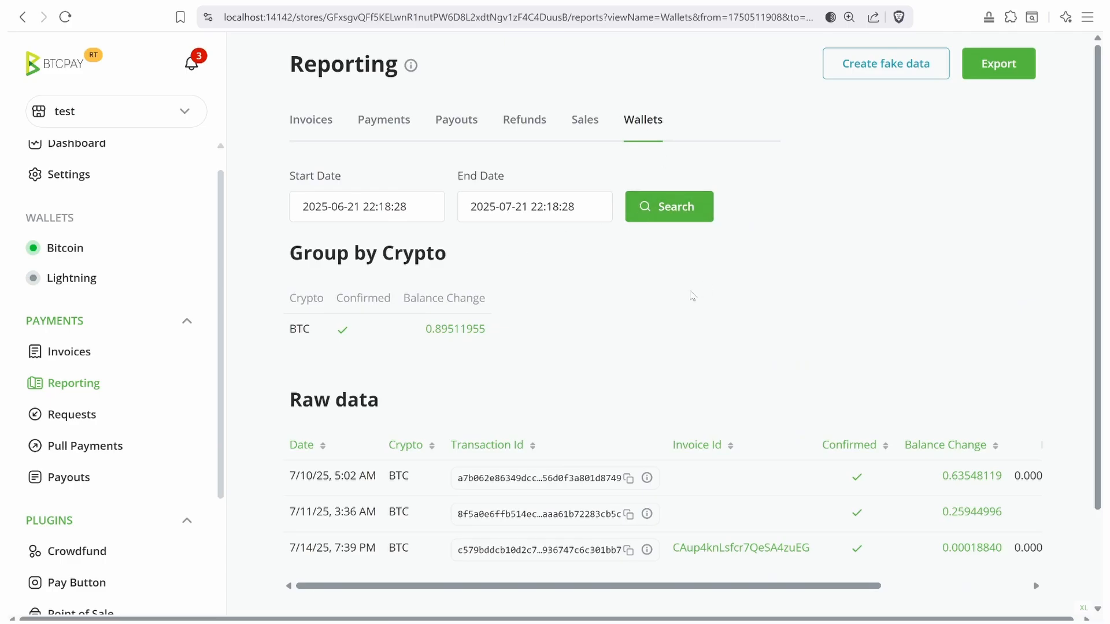
scroll(692, 296, "down", 2)
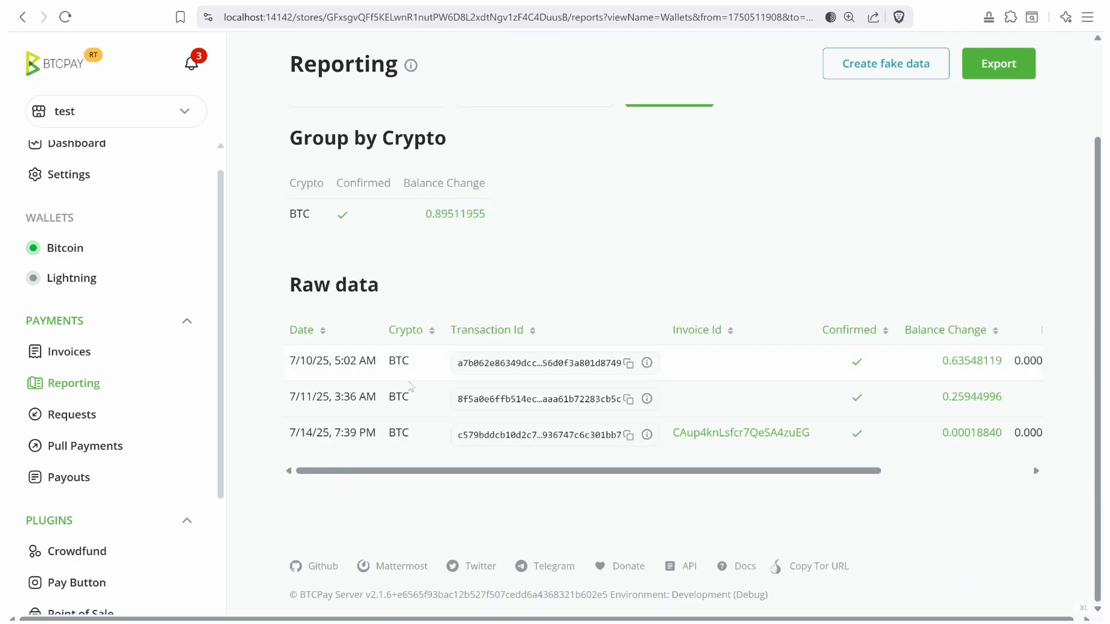
left_click_drag(387, 471, 535, 470)
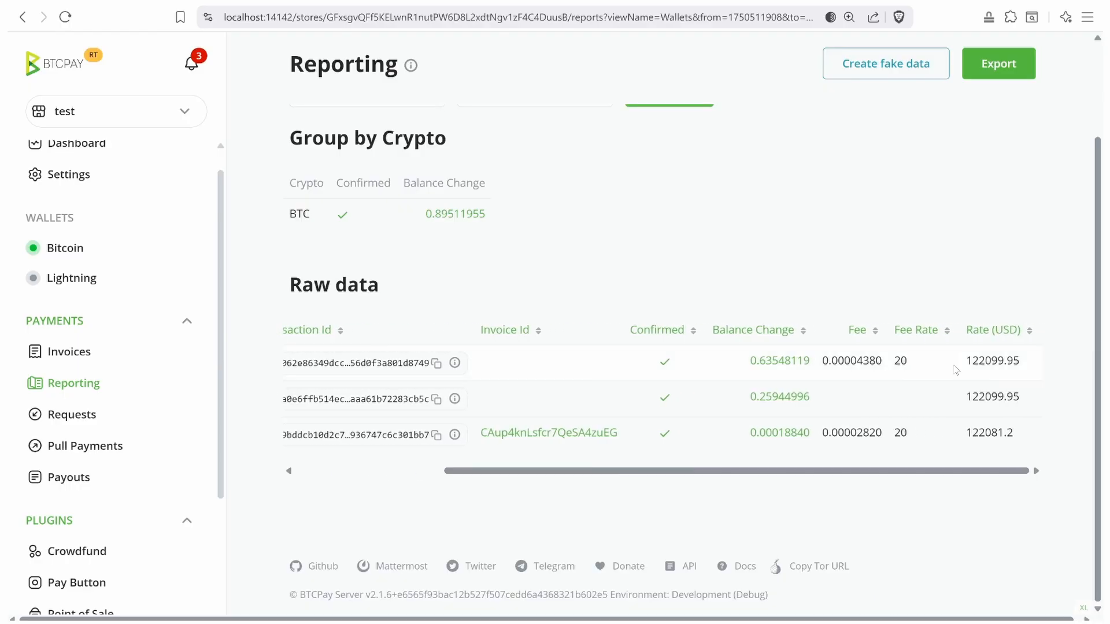
left_click_drag(967, 366, 1025, 369)
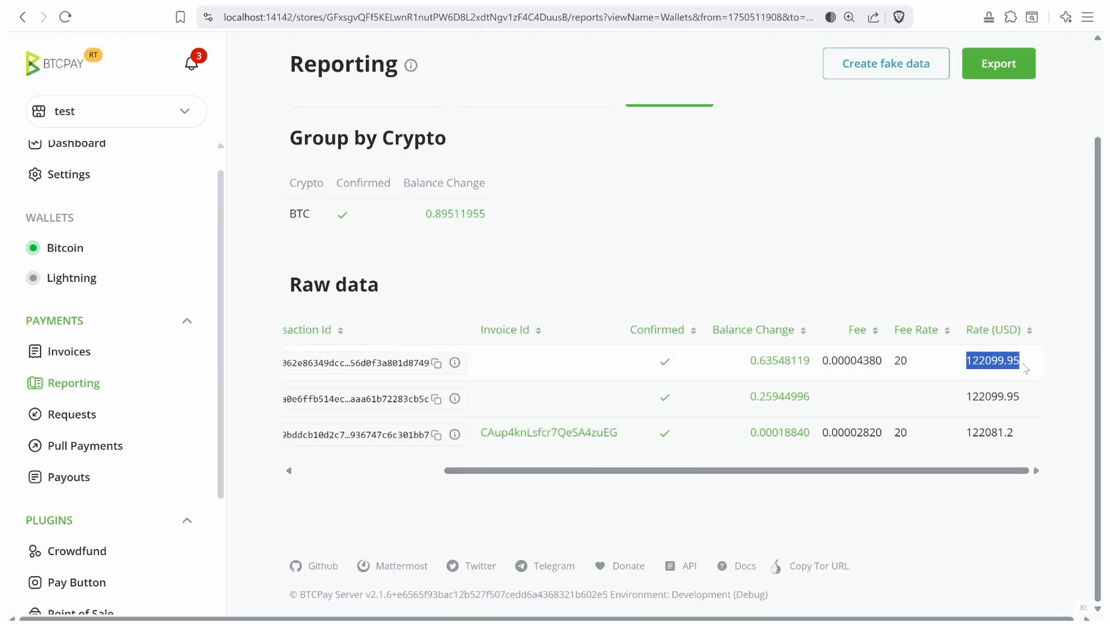
left_click_drag(935, 370, 897, 369)
left_click(905, 360)
double_click(862, 363)
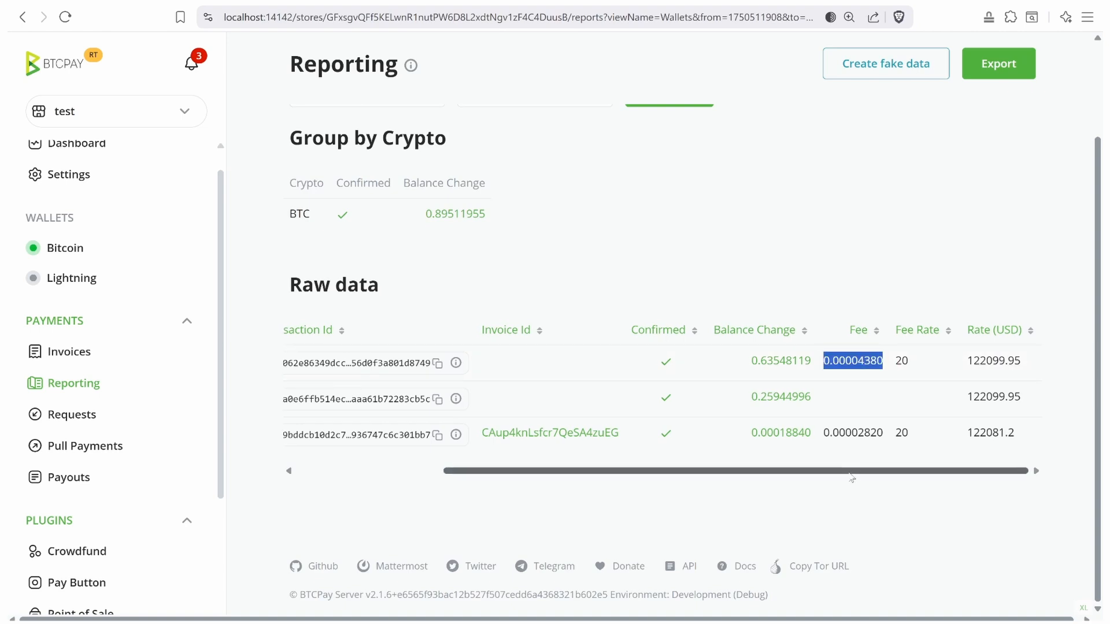
left_click_drag(849, 470, 702, 470)
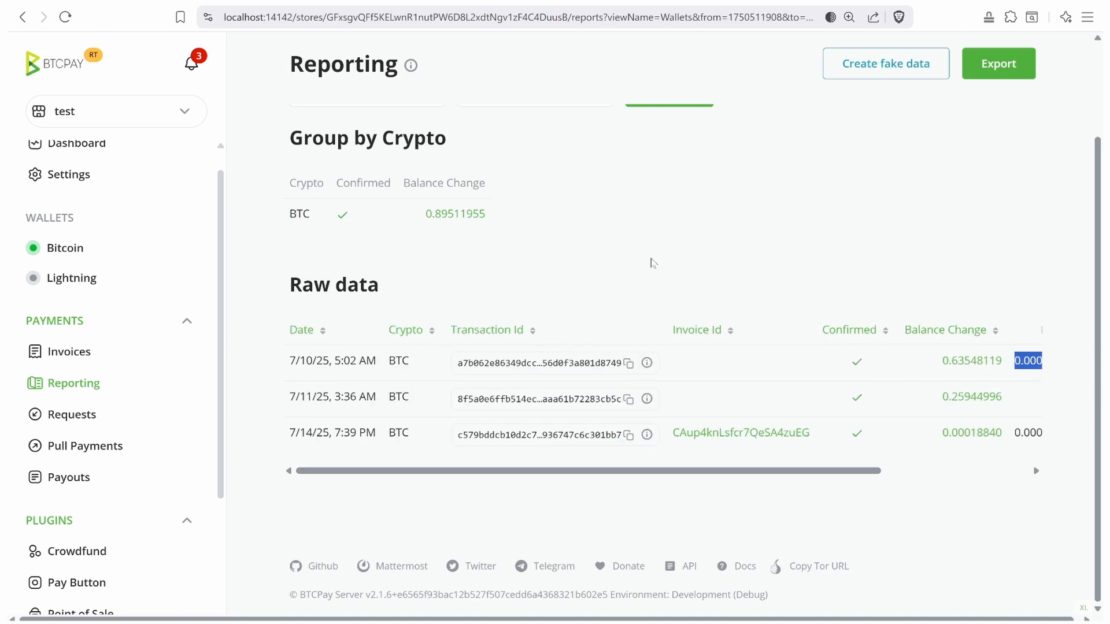
scroll(651, 263, "up", 2)
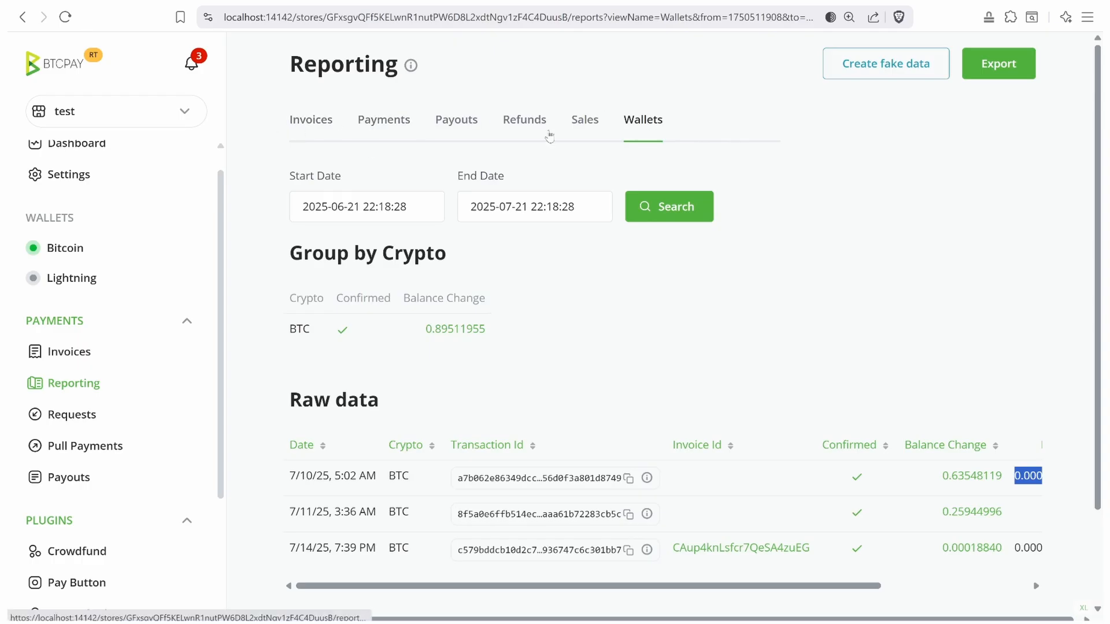
- Browse the Payments, Payouts and Wallets reports, then show the Invoices report with the invalid 23.00 USD invoice
left_click(327, 123)
left_click(383, 120)
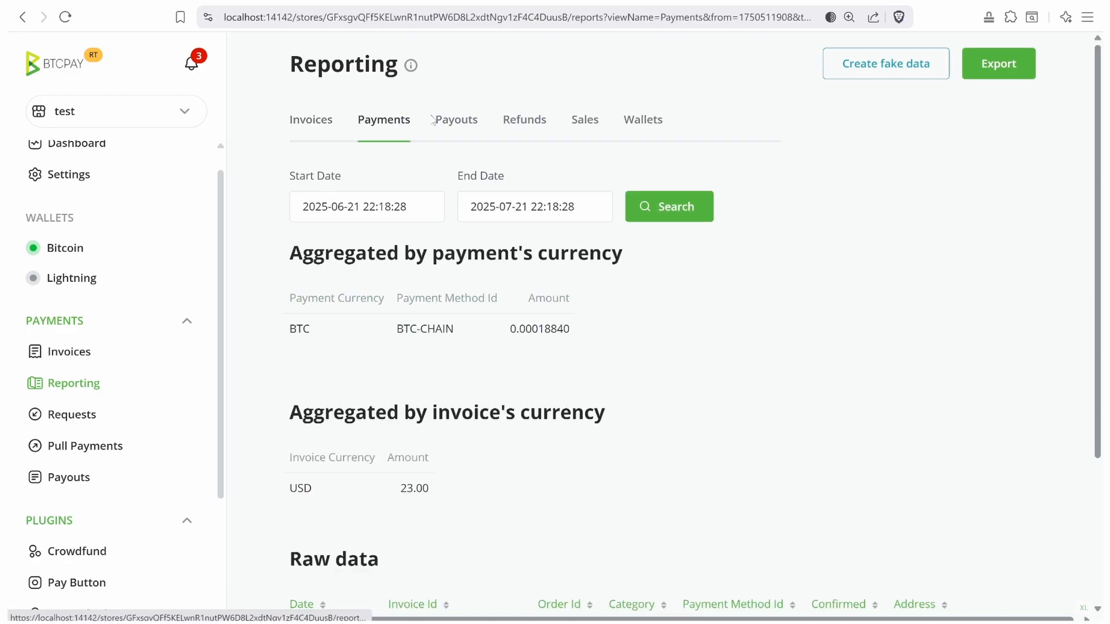
left_click(456, 120)
left_click(328, 122)
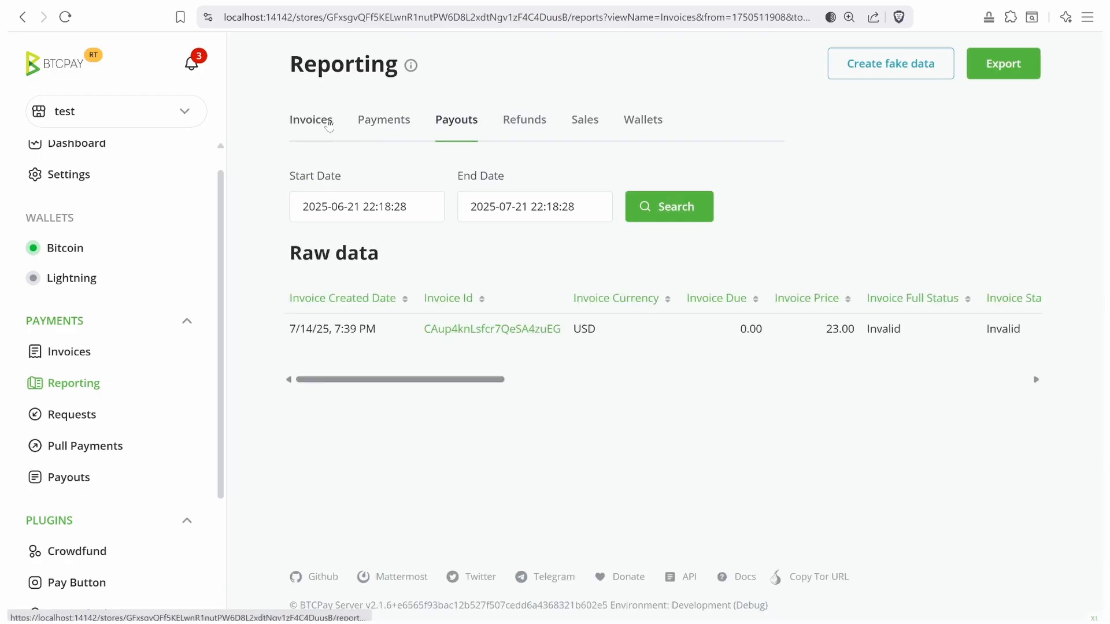
left_click(641, 118)
left_click(672, 209)
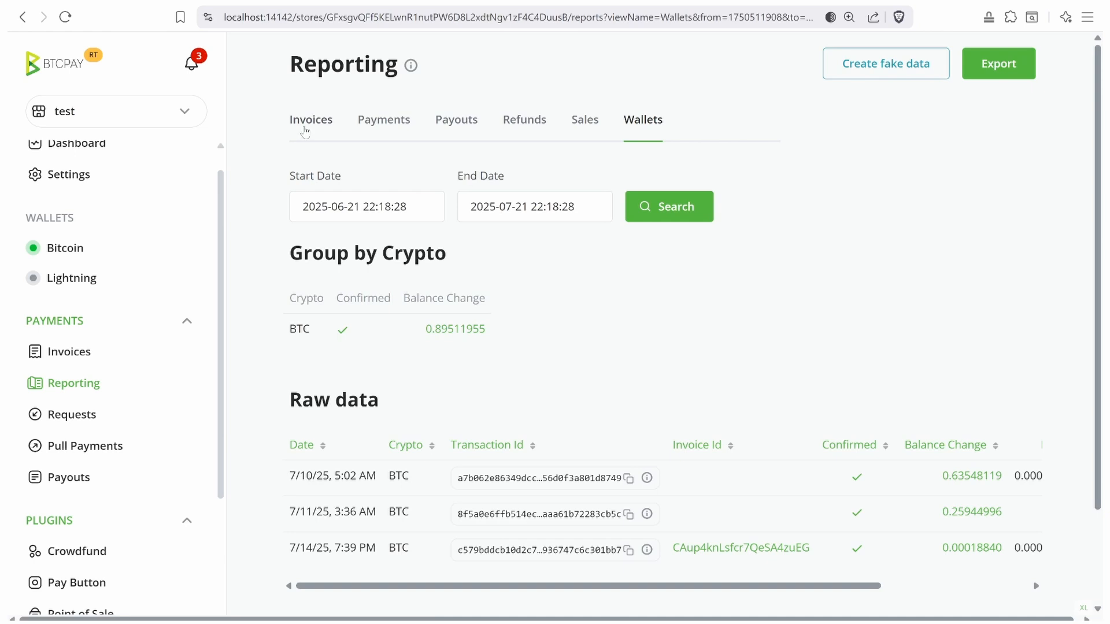
left_click(310, 122)
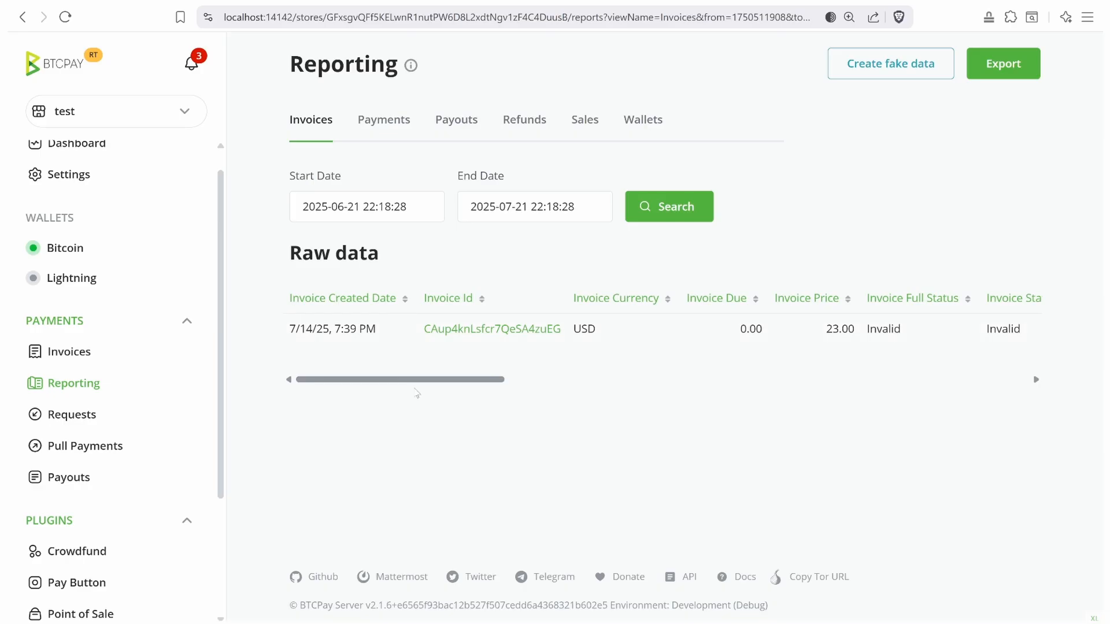
- Scroll the invoice's raw data right and highlight its 122081.2 Rate (BTC_USD) value
left_click_drag(419, 384, 959, 379)
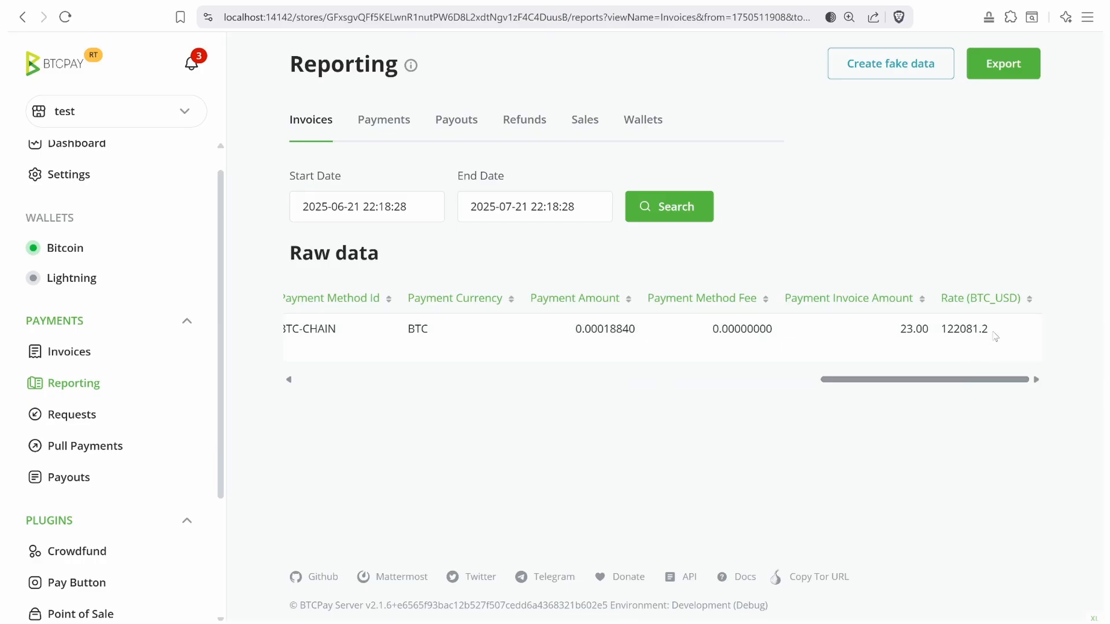
left_click_drag(990, 330, 931, 329)
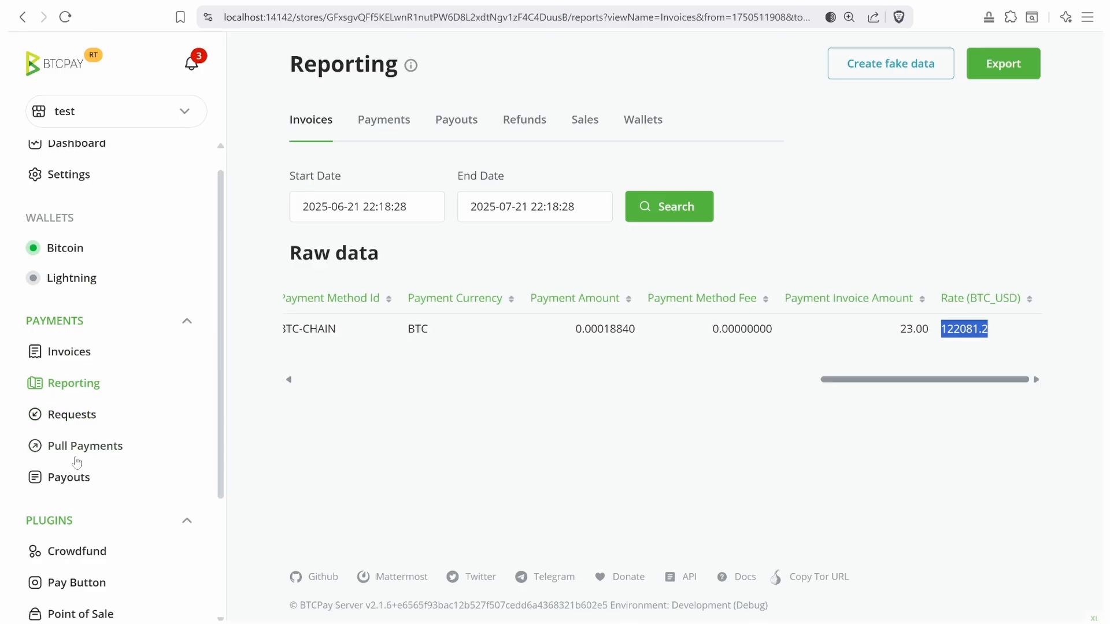
scroll(84, 503, "down", 3)
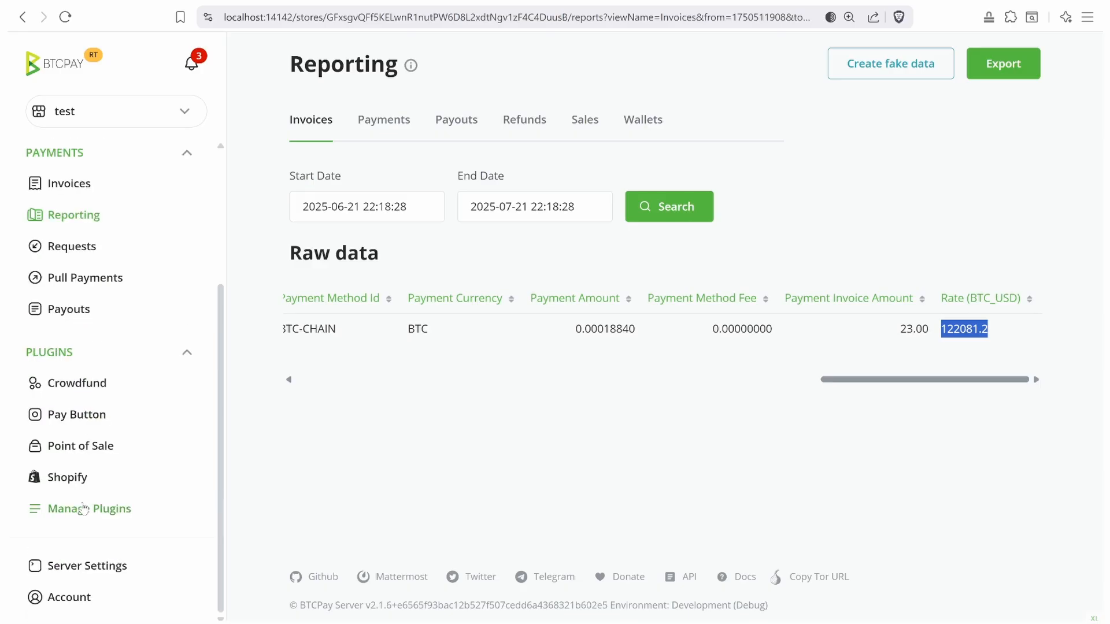
- Create a Point of Sale app named Test and save its settings
left_click(76, 445)
left_click(426, 139)
type("Test")
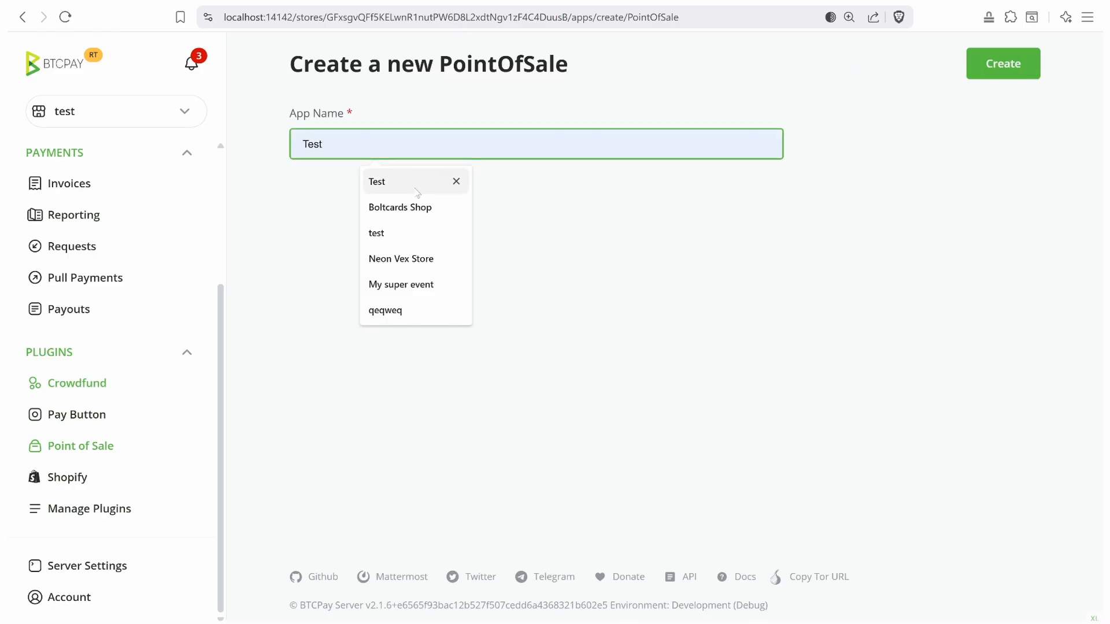
left_click(401, 183)
left_click(994, 64)
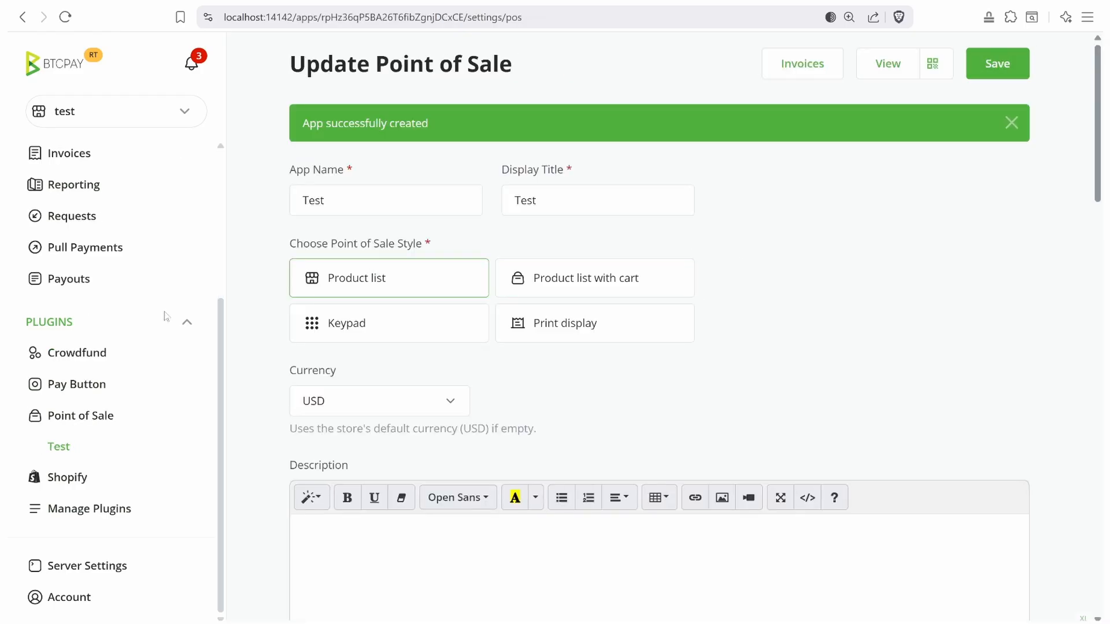
left_click(994, 63)
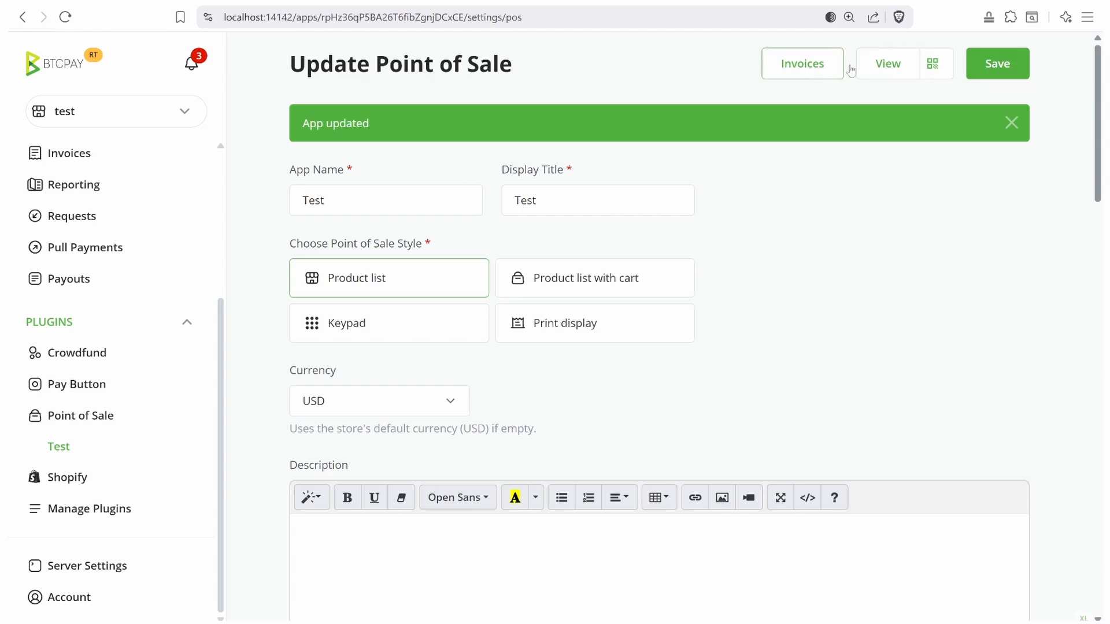
- Buy Black Tea for $1.00 on the public page and pay the invoice with a fake BTC payment
left_click(886, 72)
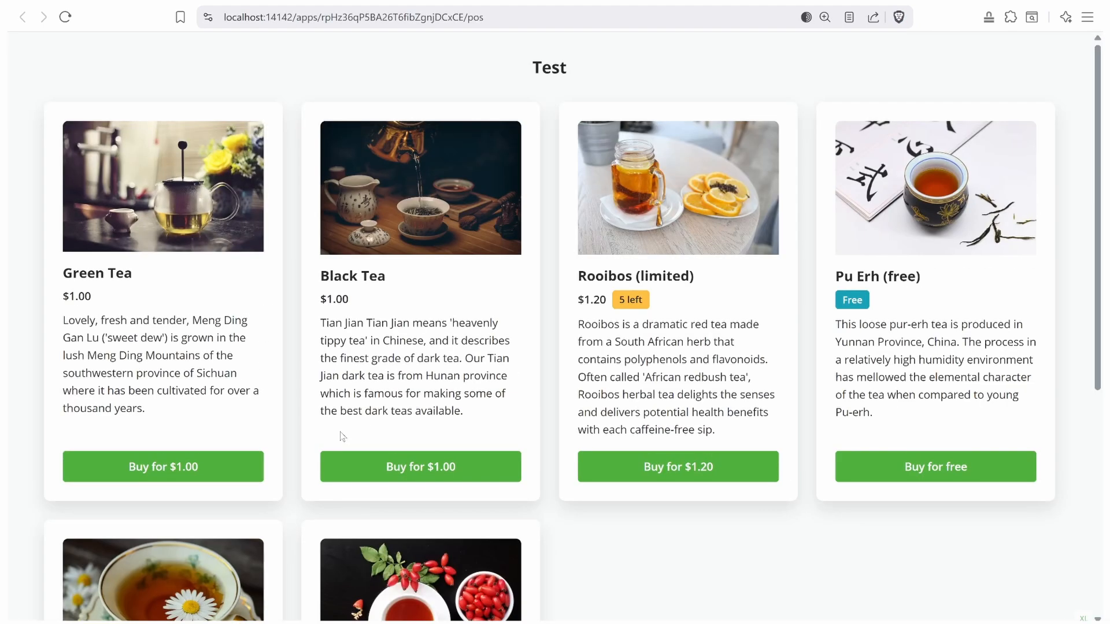
left_click(416, 475)
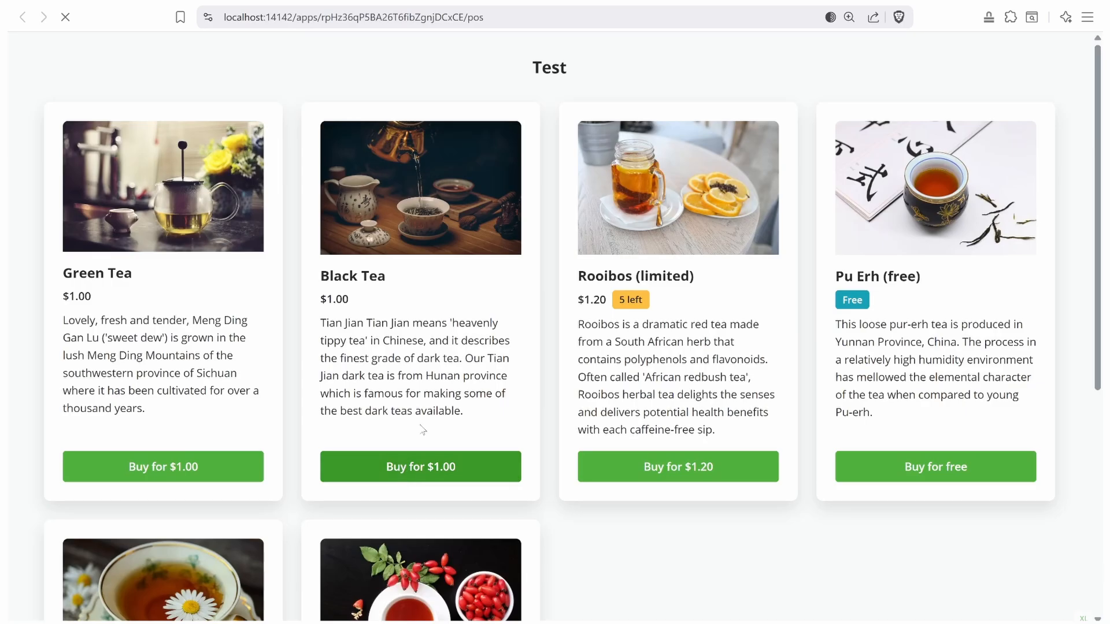
scroll(566, 466, "down", 3)
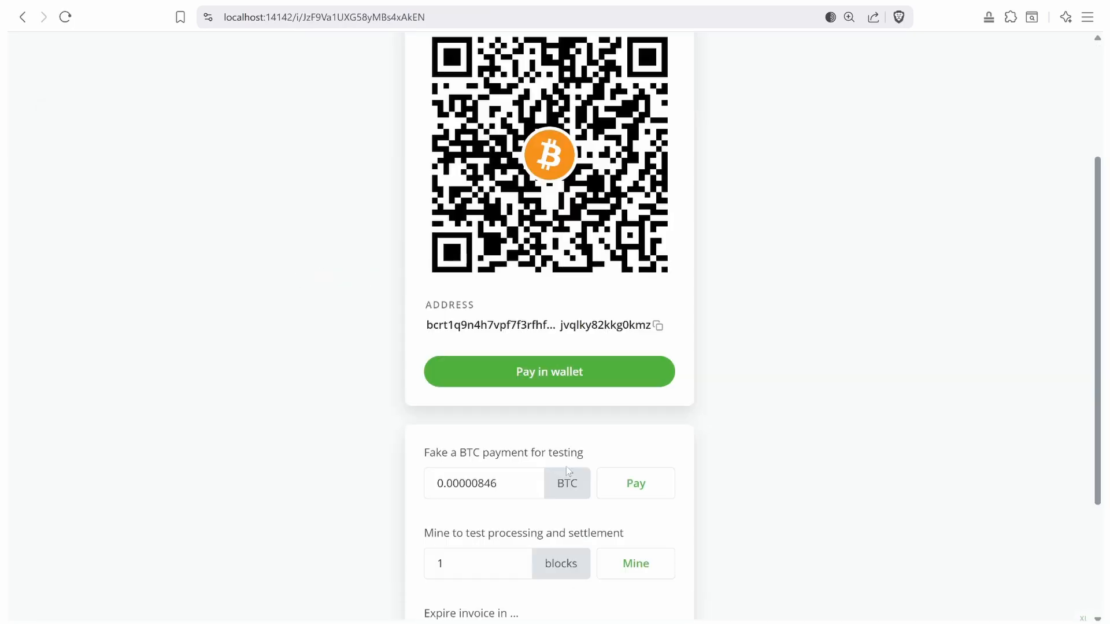
left_click(615, 496)
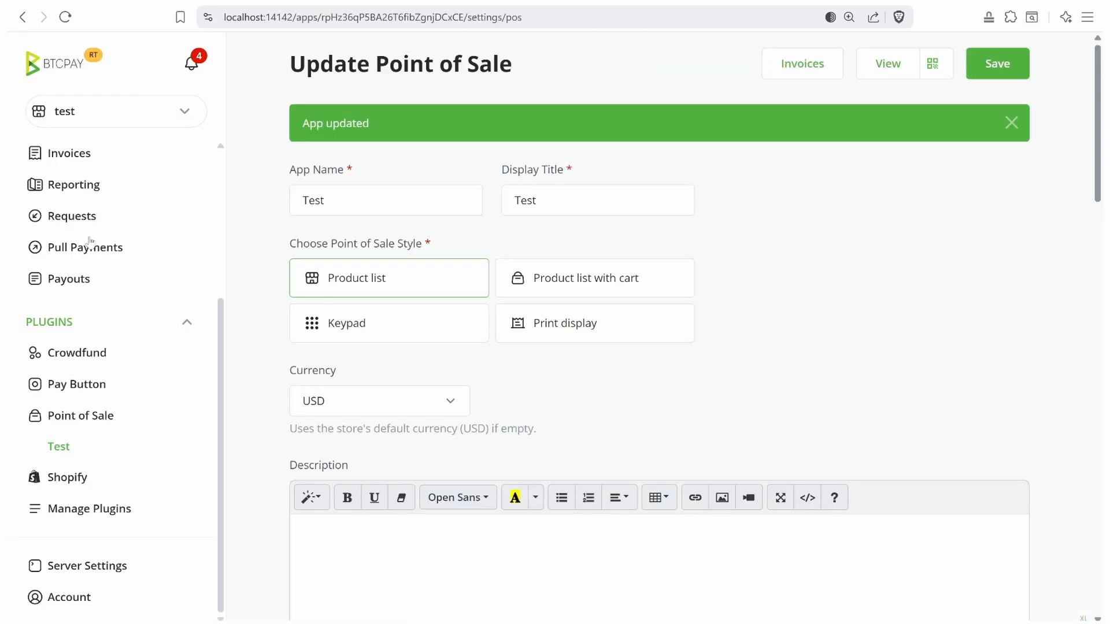
scroll(86, 272, "up", 3)
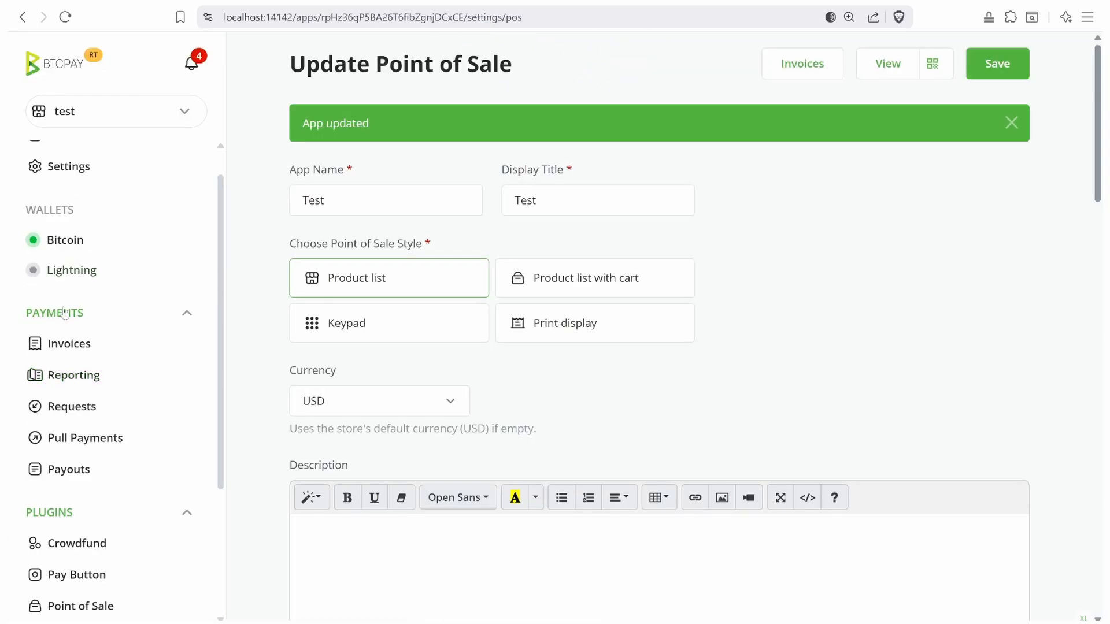
left_click(72, 376)
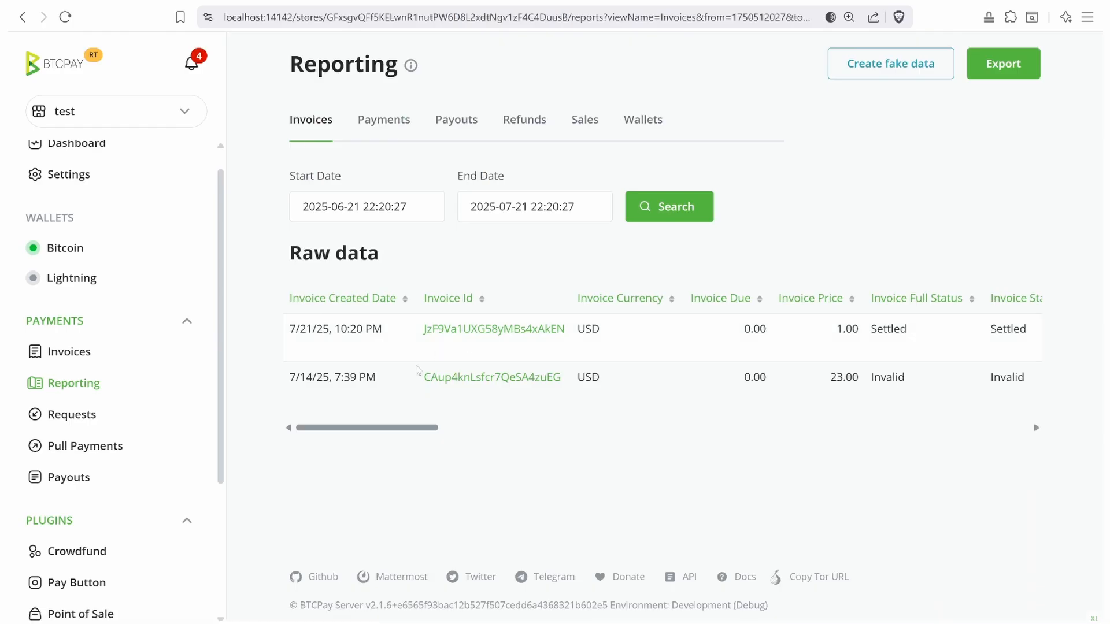
left_click_drag(398, 427, 998, 391)
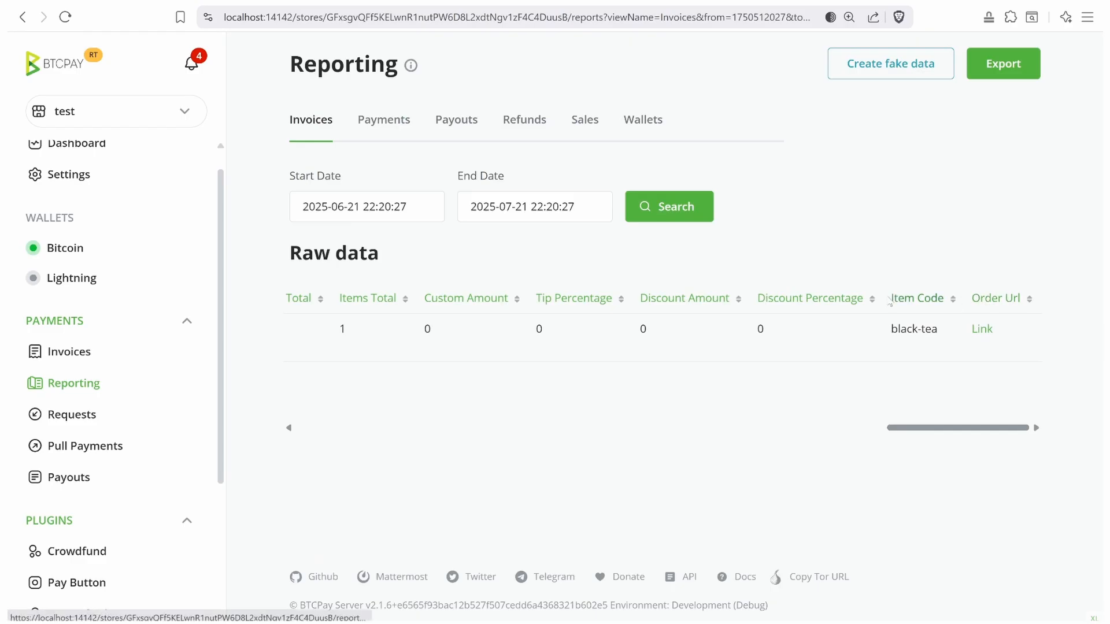
left_click_drag(892, 300, 949, 302)
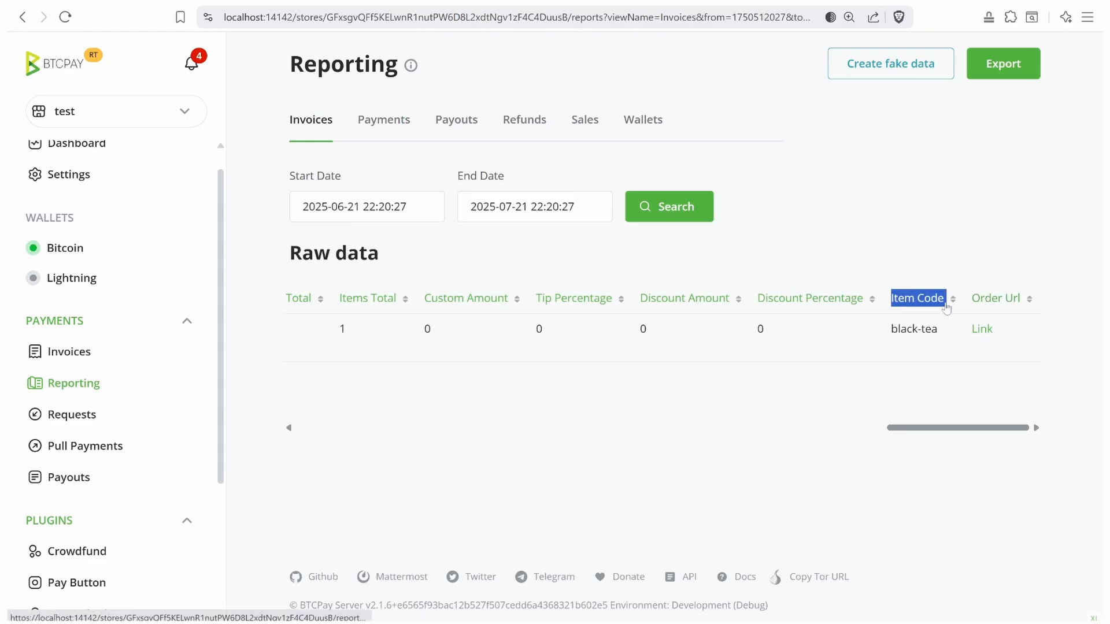
left_click_drag(939, 331, 948, 296)
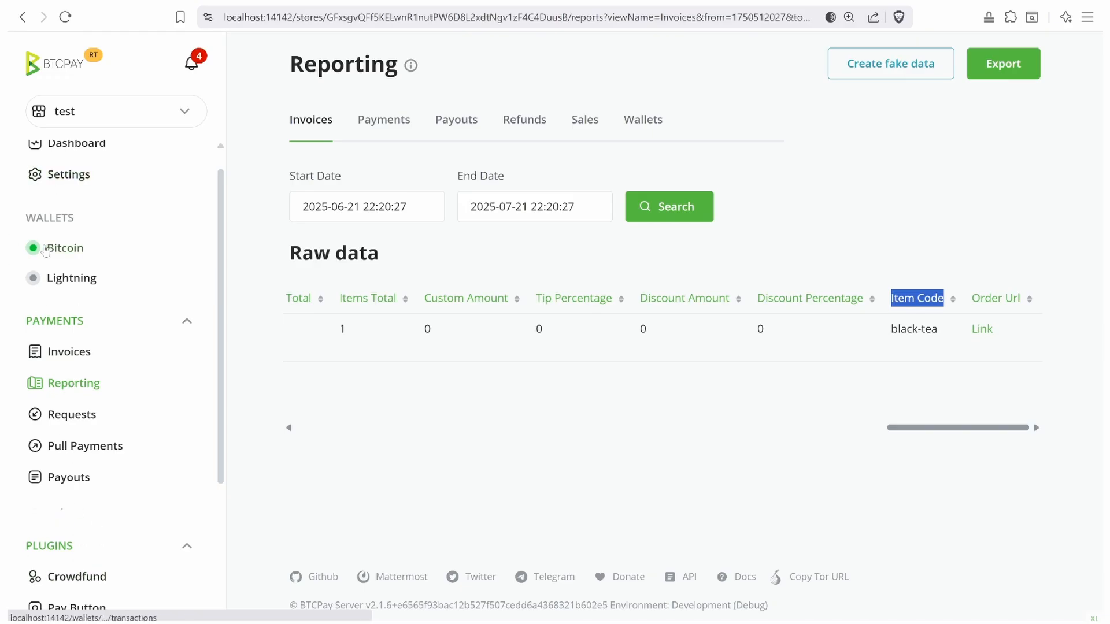
scroll(59, 208, "up", 1)
- Start a new store form in Settings > Forms and name it Test
left_click(58, 206)
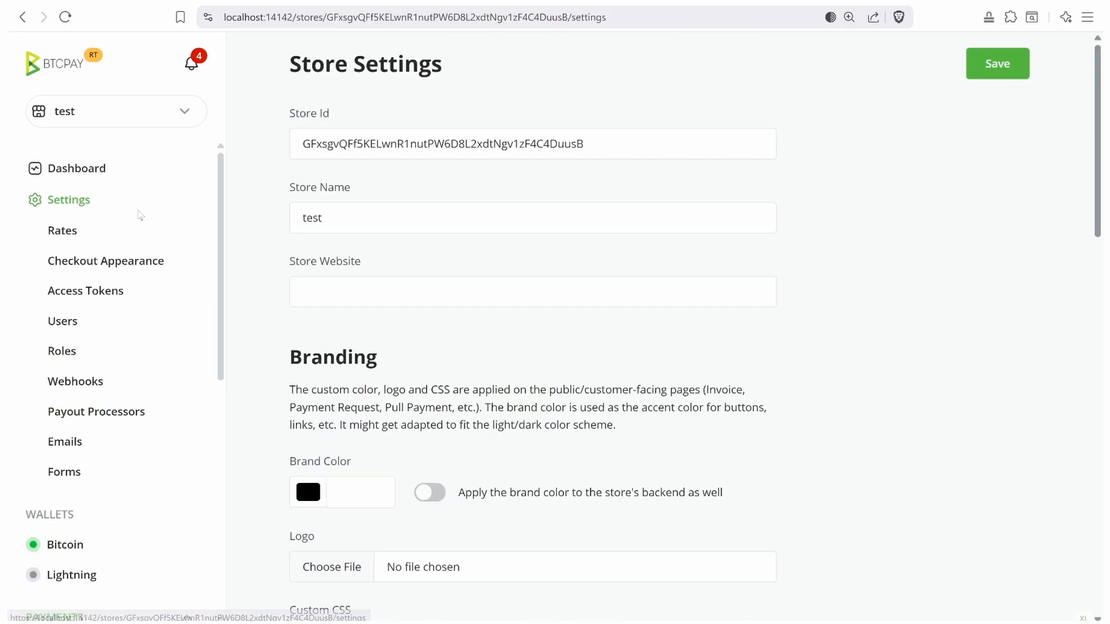
left_click(65, 478)
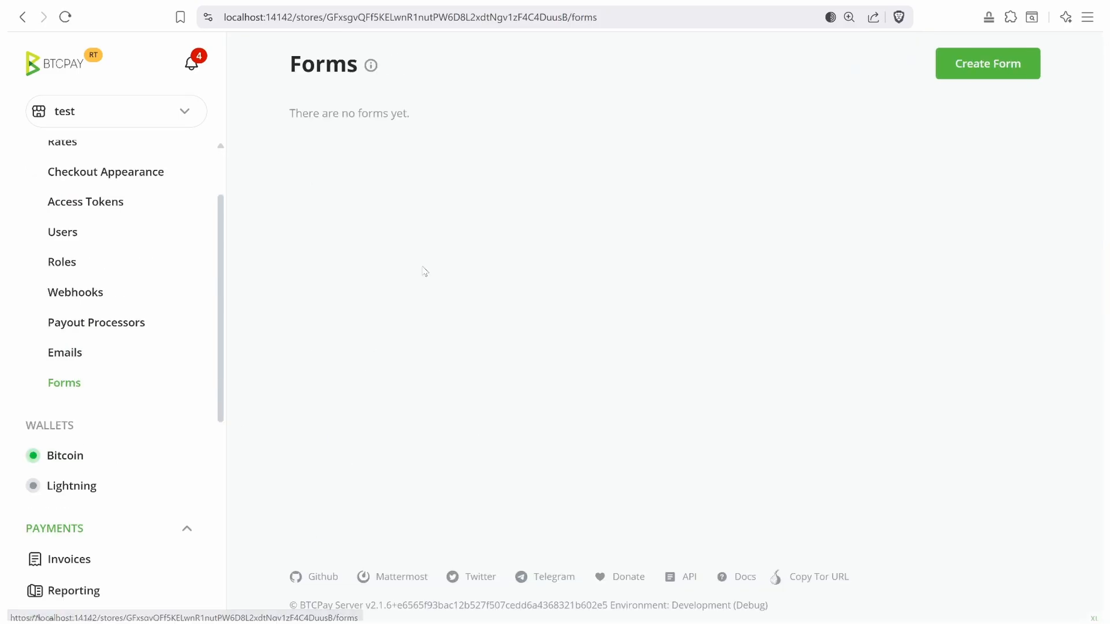
left_click(986, 72)
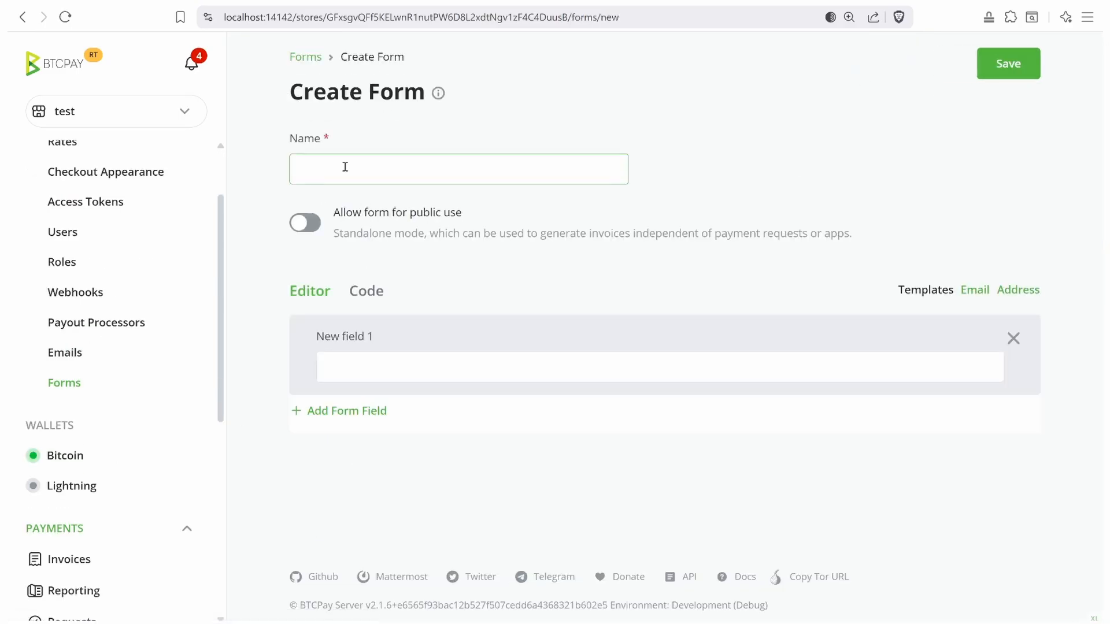
left_click(345, 167)
left_click(389, 211)
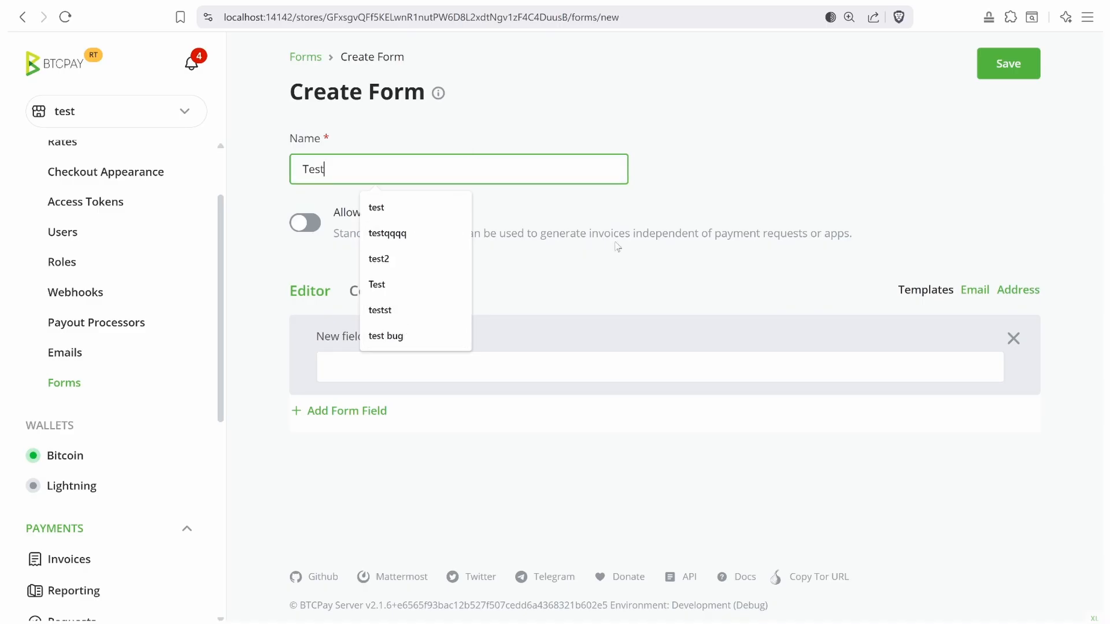
left_click(876, 144)
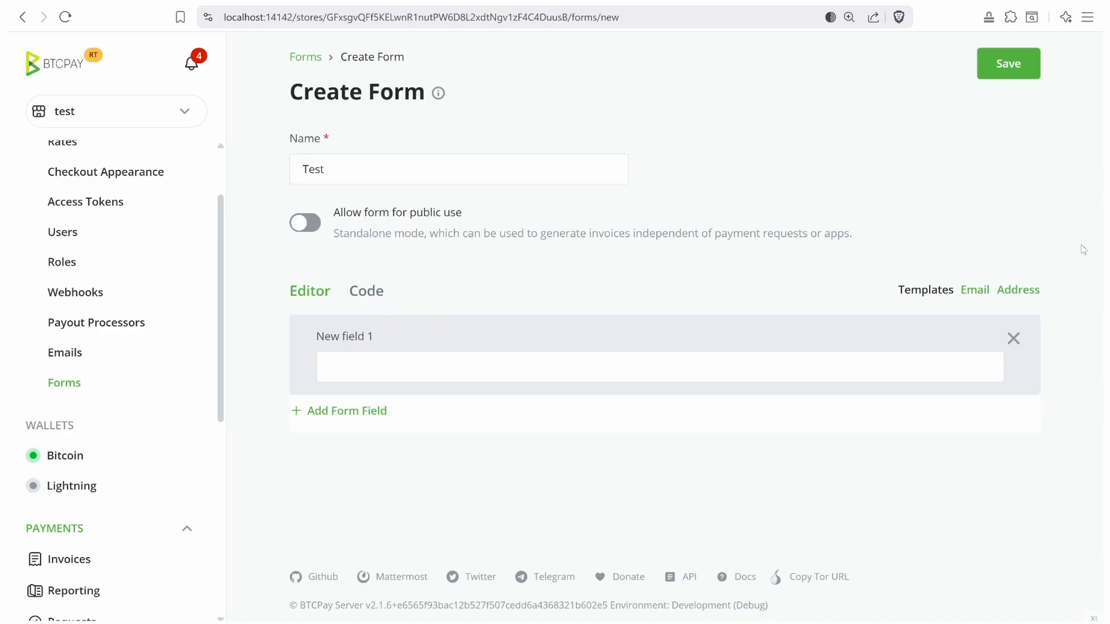
- Fill the Test form with the Address template fields, review the email field, and save it
left_click(1010, 296)
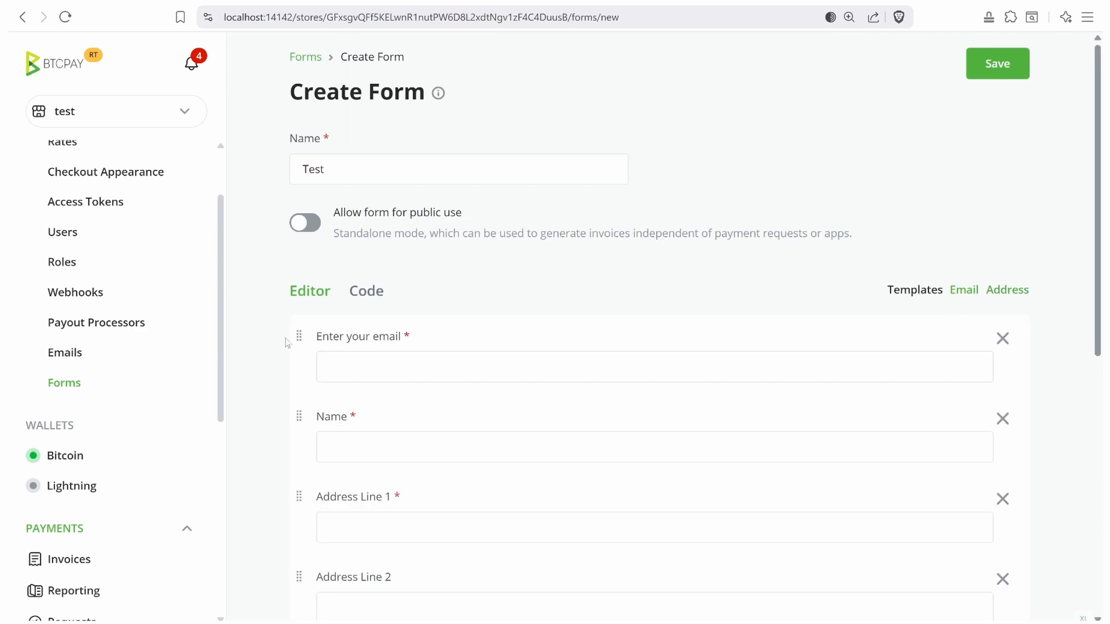
left_click(351, 365)
left_click(601, 346)
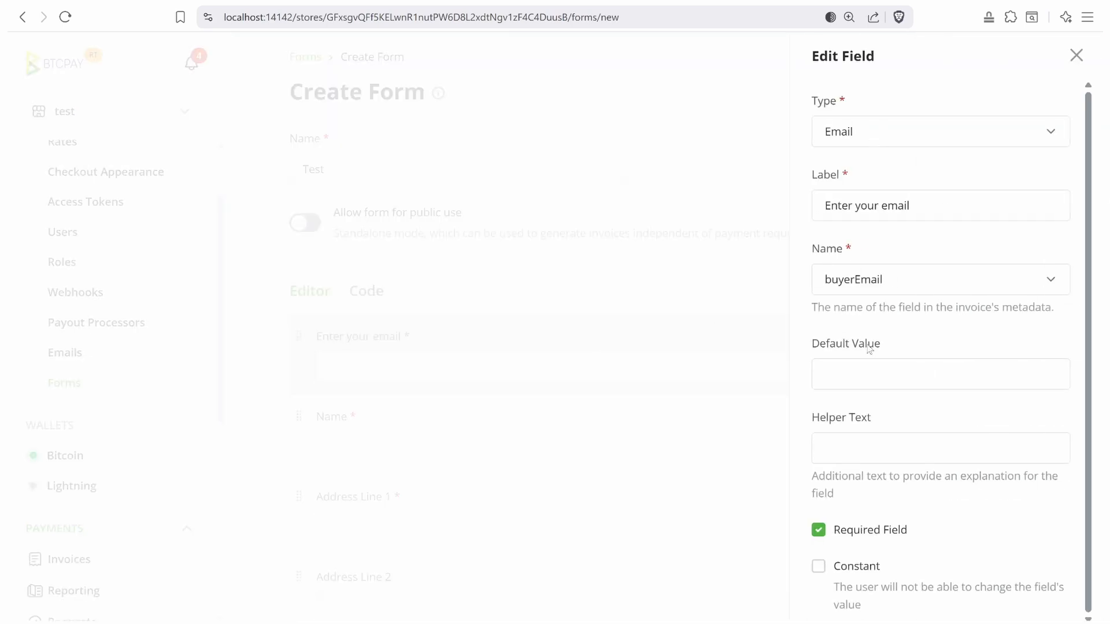
left_click(1074, 56)
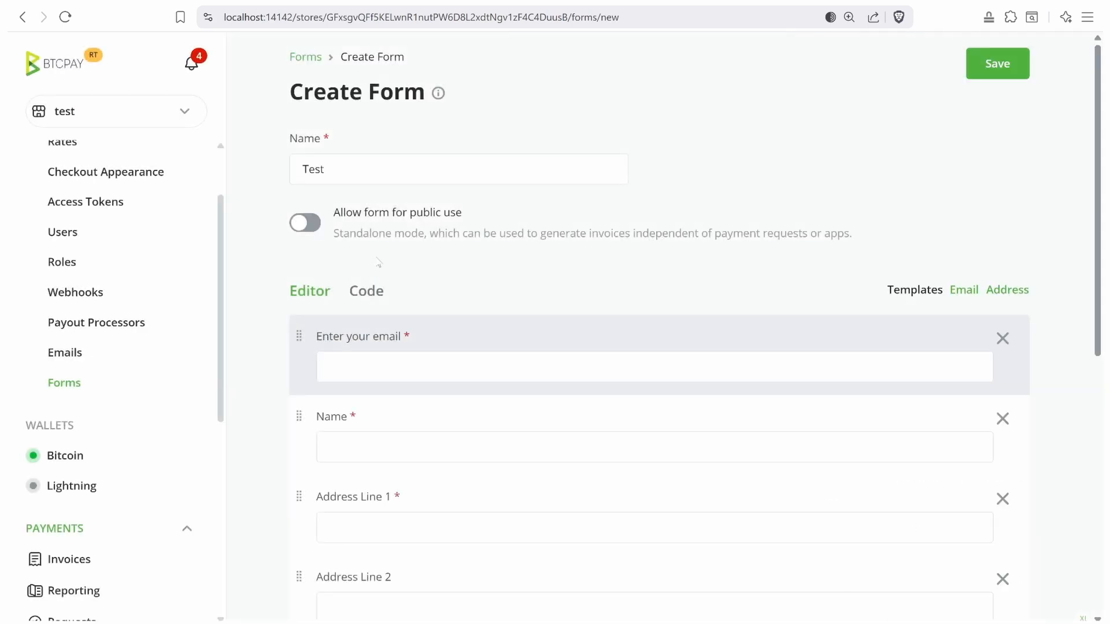
scroll(383, 382, "down", 8)
scroll(341, 301, "up", 6)
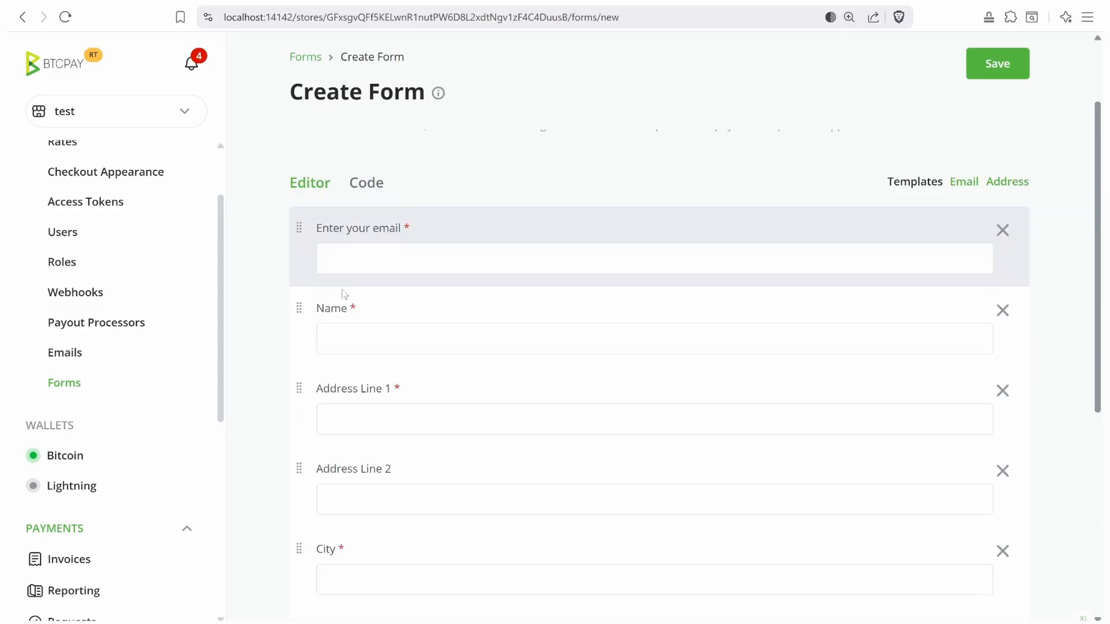
scroll(766, 182, "up", 2)
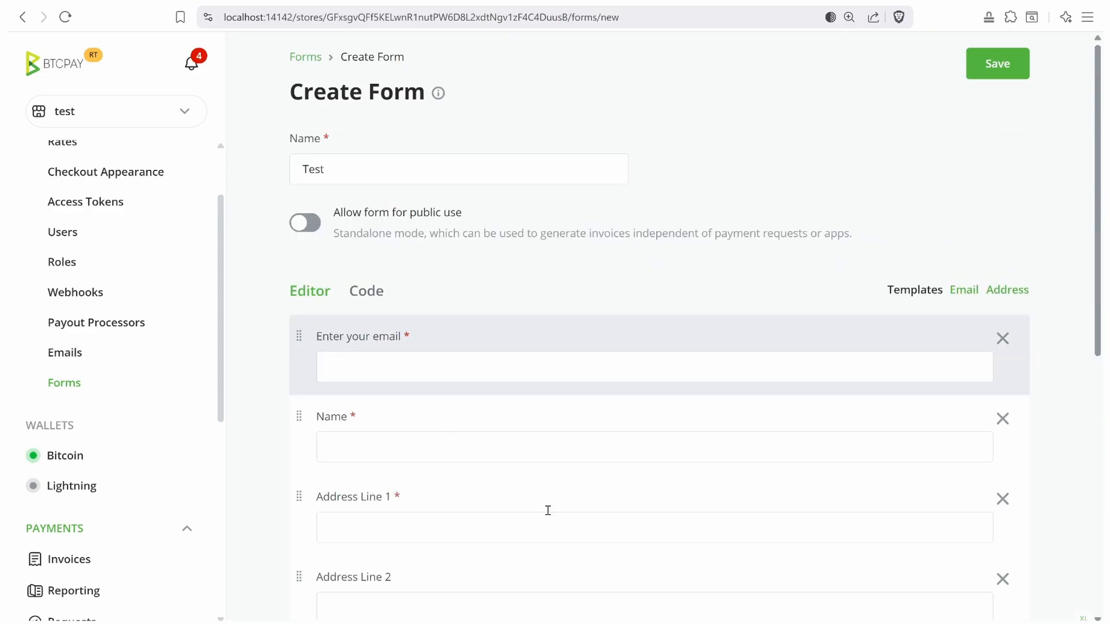
scroll(547, 510, "down", 6)
left_click(986, 67)
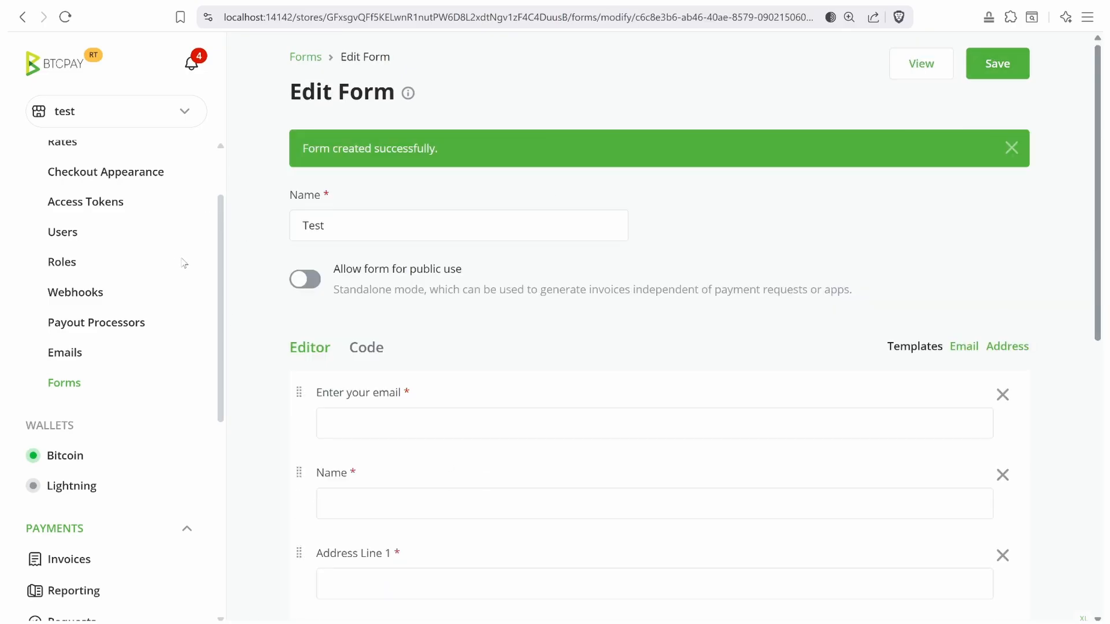
- Go back to the Test Point of Sale app settings
scroll(122, 280, "up", 2)
scroll(64, 480, "down", 3)
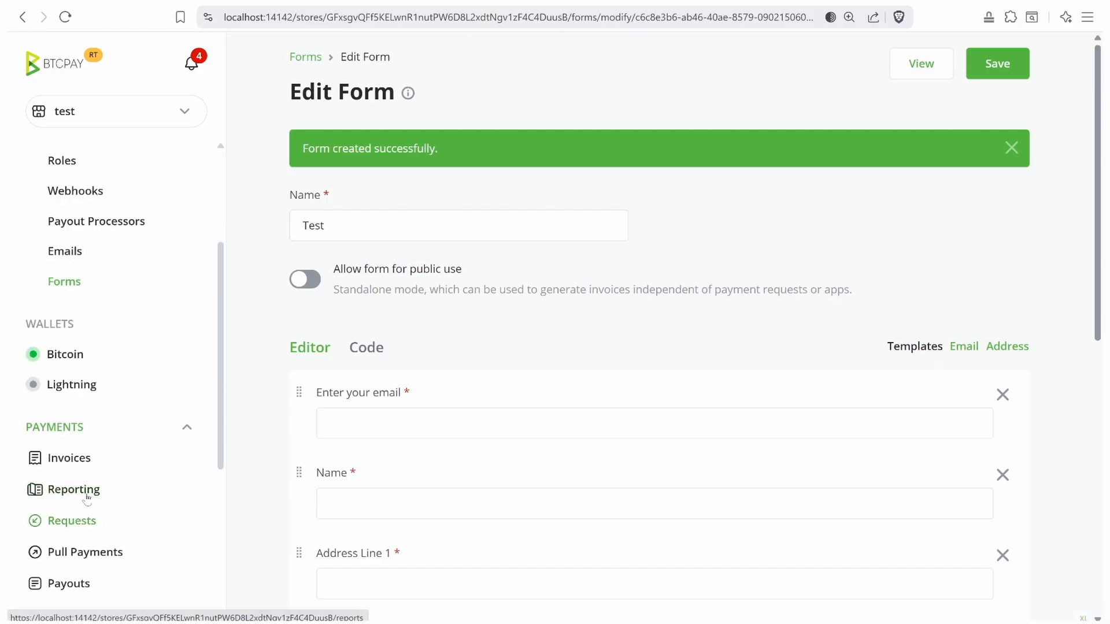
scroll(74, 457, "down", 5)
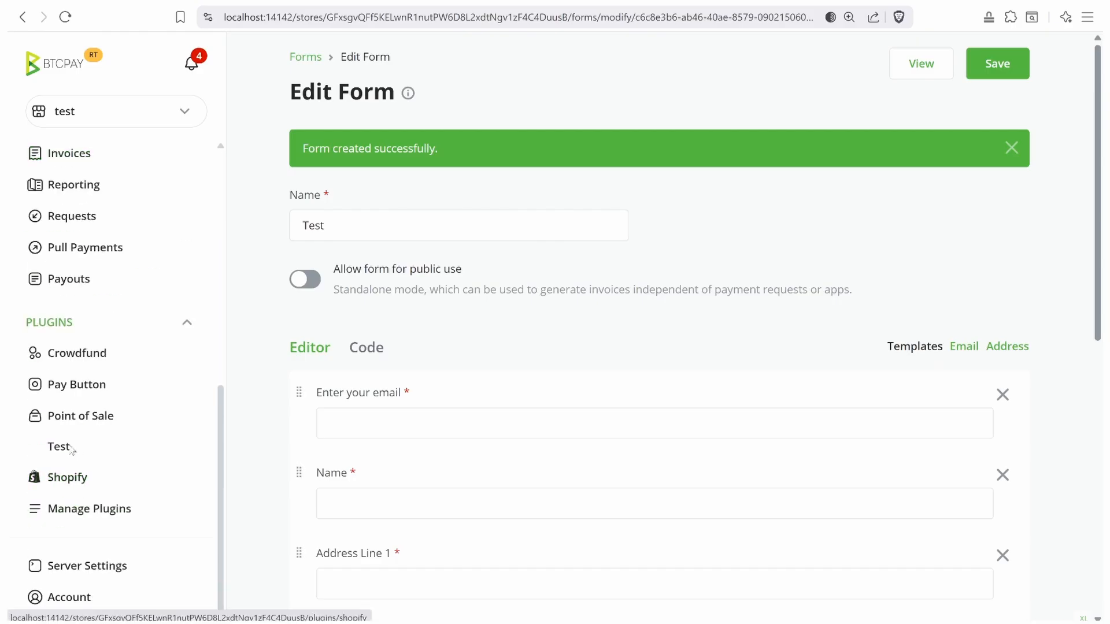
left_click(71, 455)
- Set 'Request customer data on checkout' to the Test form and save the Point of Sale
scroll(263, 303, "down", 20)
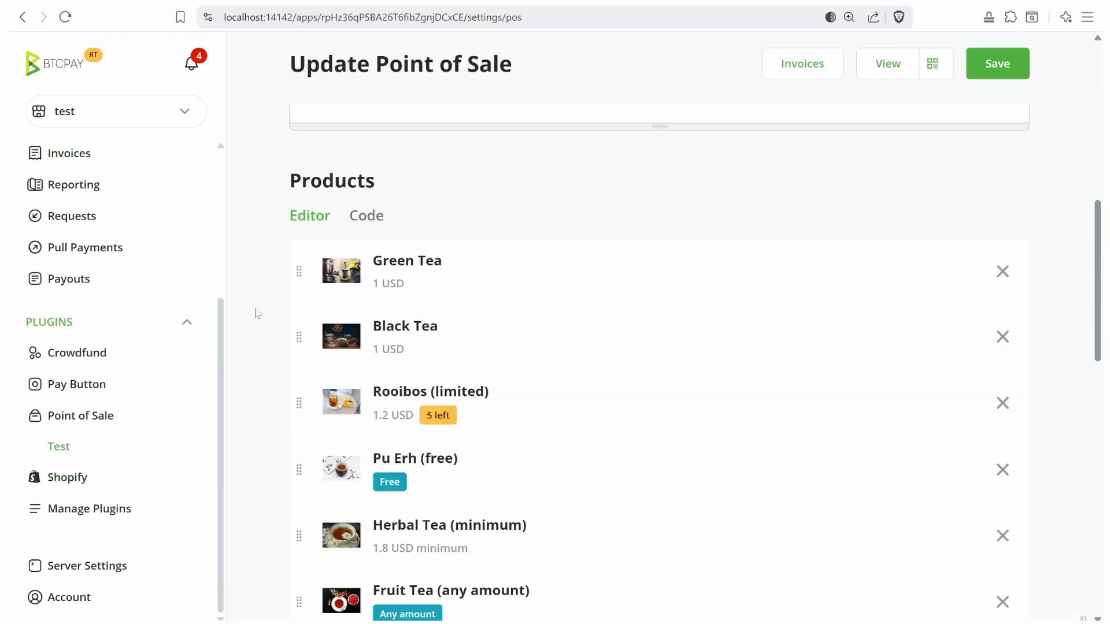
left_click(395, 227)
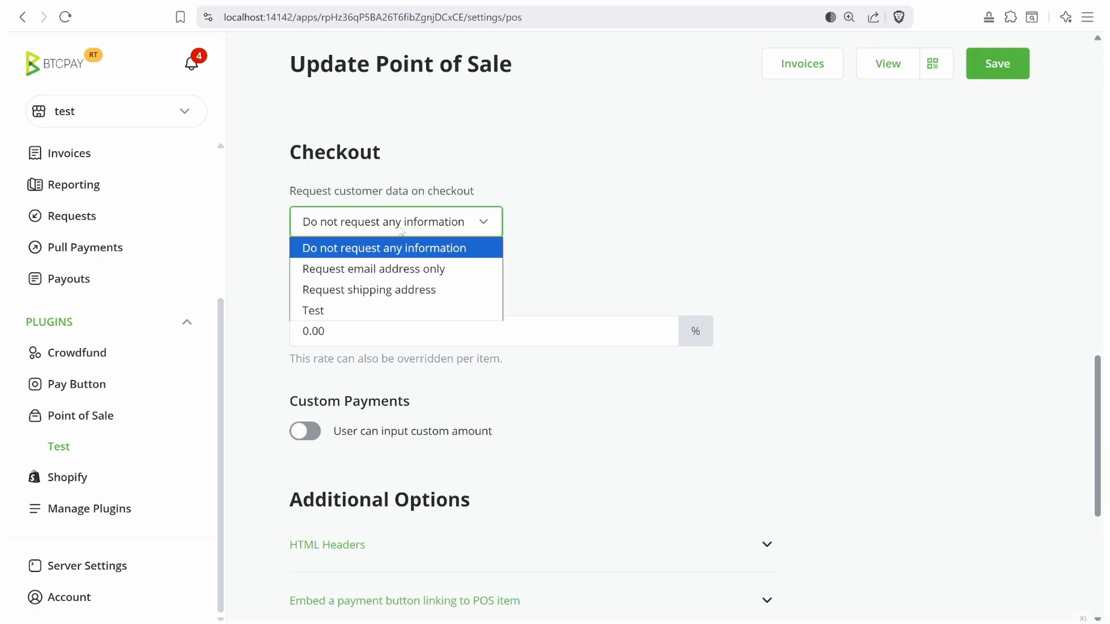
left_click(328, 312)
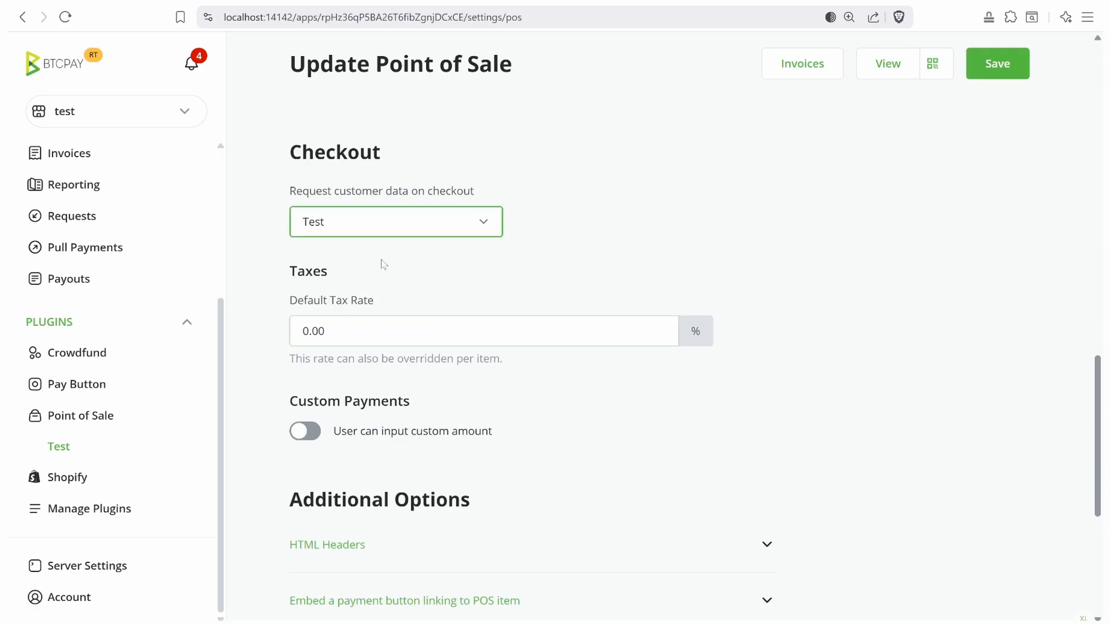
left_click(989, 73)
- Buy Black Tea for $1.00 and fill in the customer's e-mail, name, city and postcode on the form
left_click(878, 69)
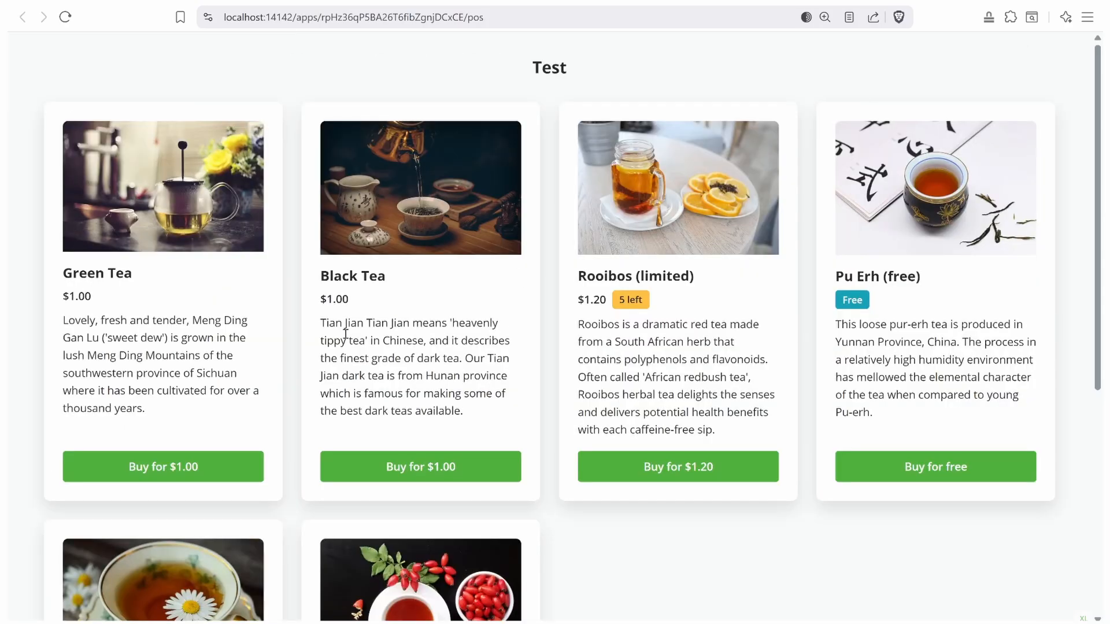
left_click(405, 479)
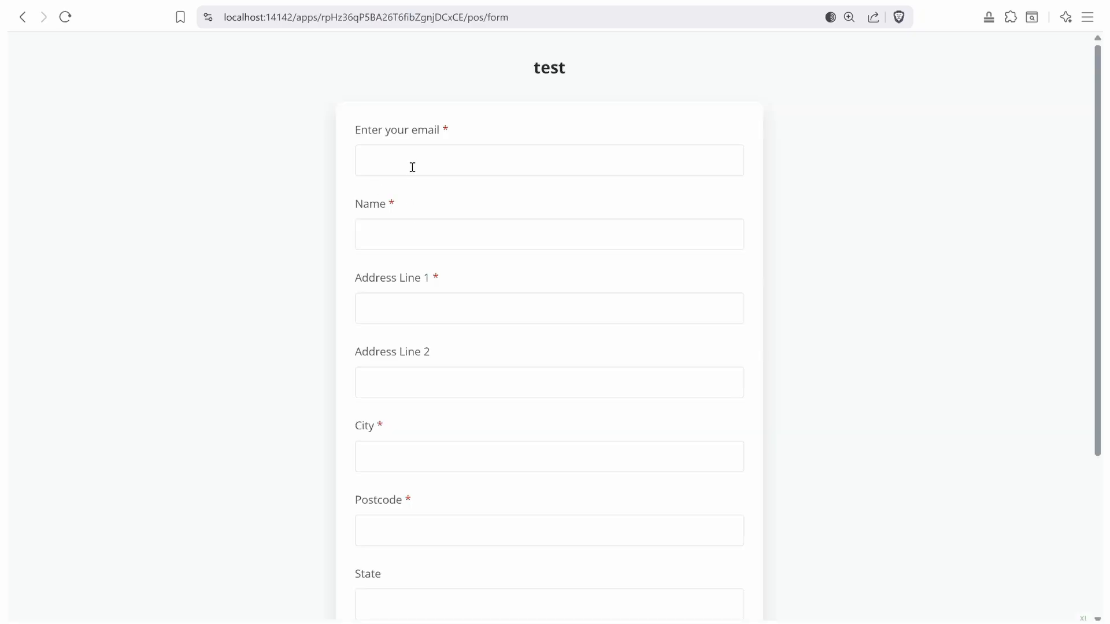
left_click(410, 170)
type("nicola")
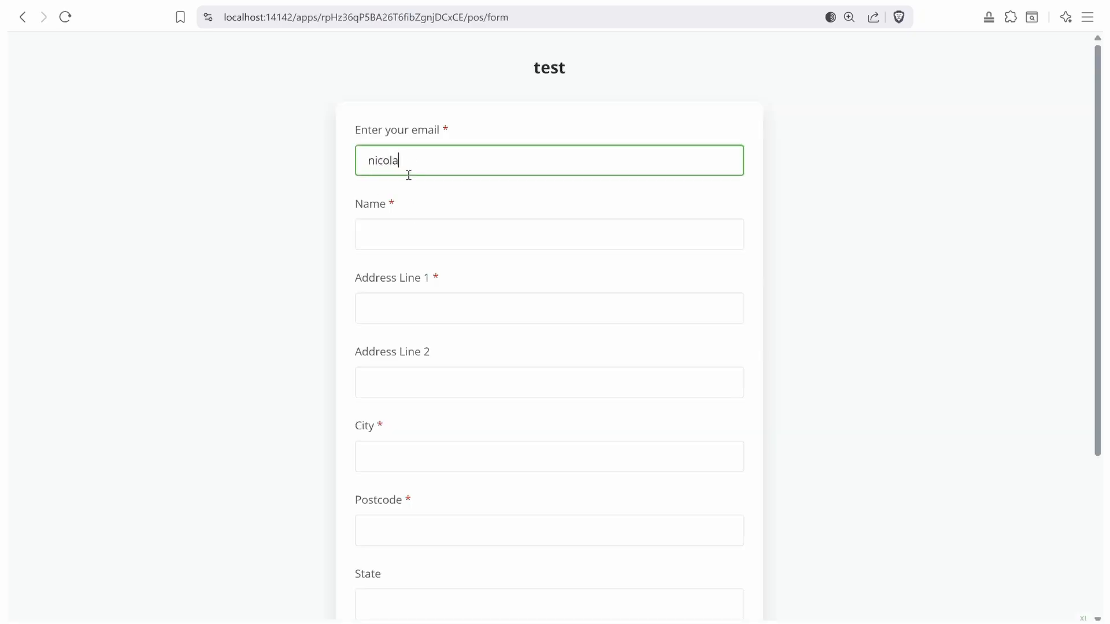
key("Tab")
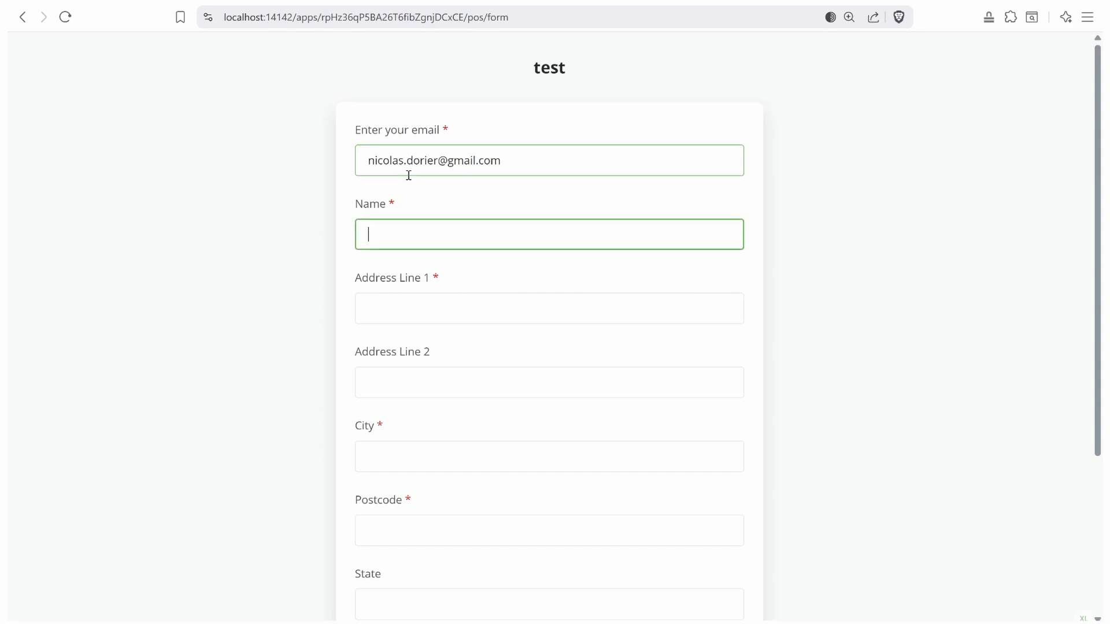
type("Nico223 ipoiop i")
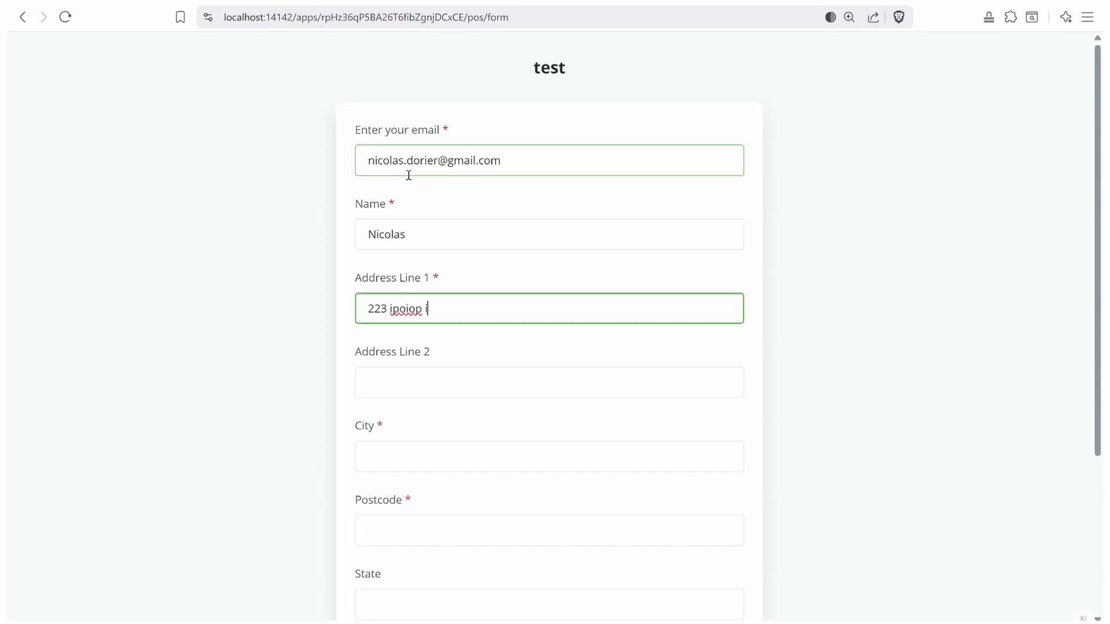
key("Tab")
type("2i92")
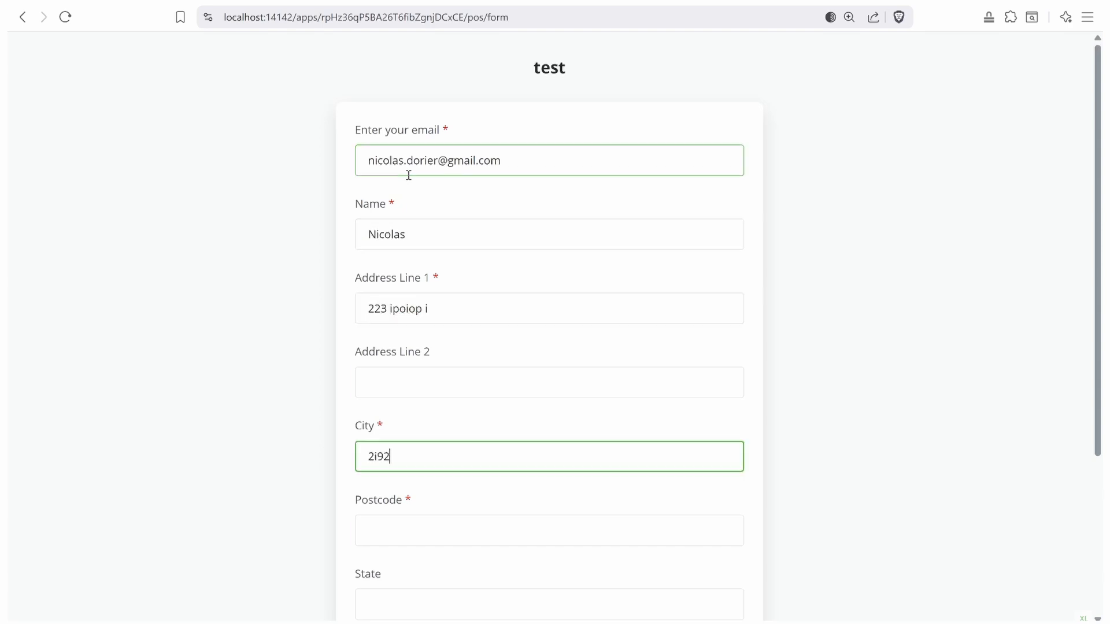
key("Tab")
type("929292")
scroll(408, 175, "down", 3)
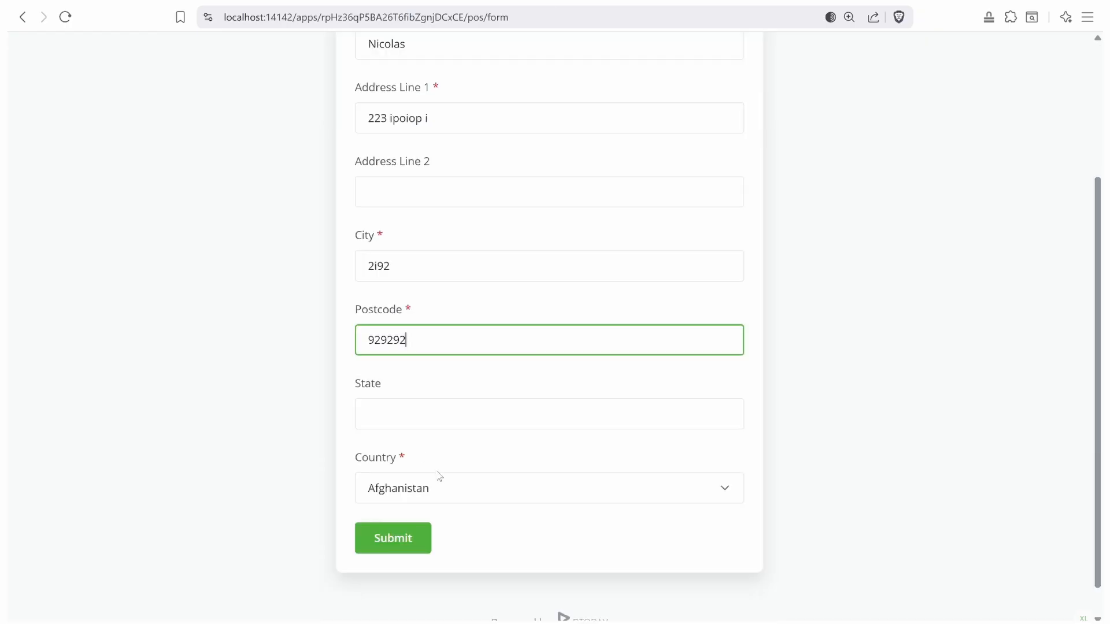
- Submit the checkout form, pay the 0.00000846 BTC Black Tea invoice with a test payment, and mine a block
left_click(398, 539)
left_click(866, 196)
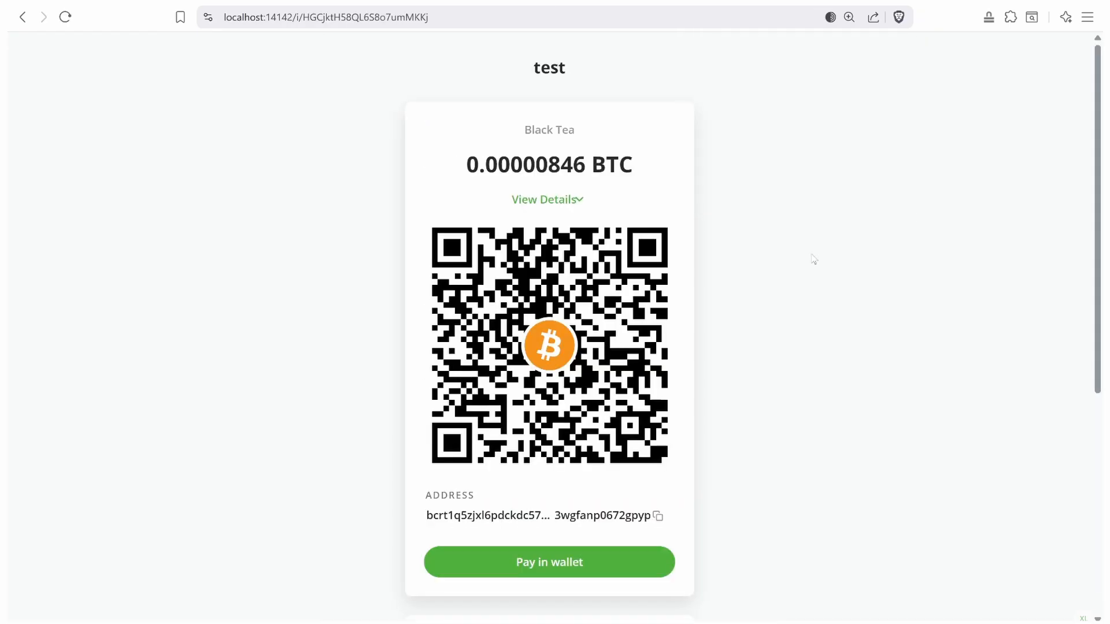
scroll(474, 477, "down", 3)
left_click(643, 491)
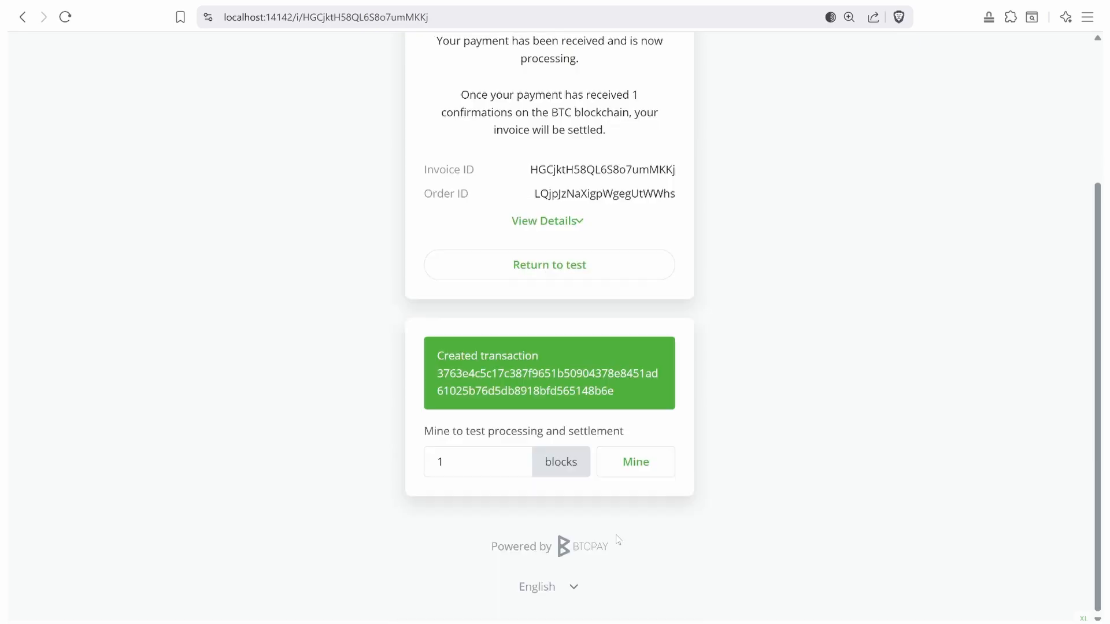
left_click(635, 462)
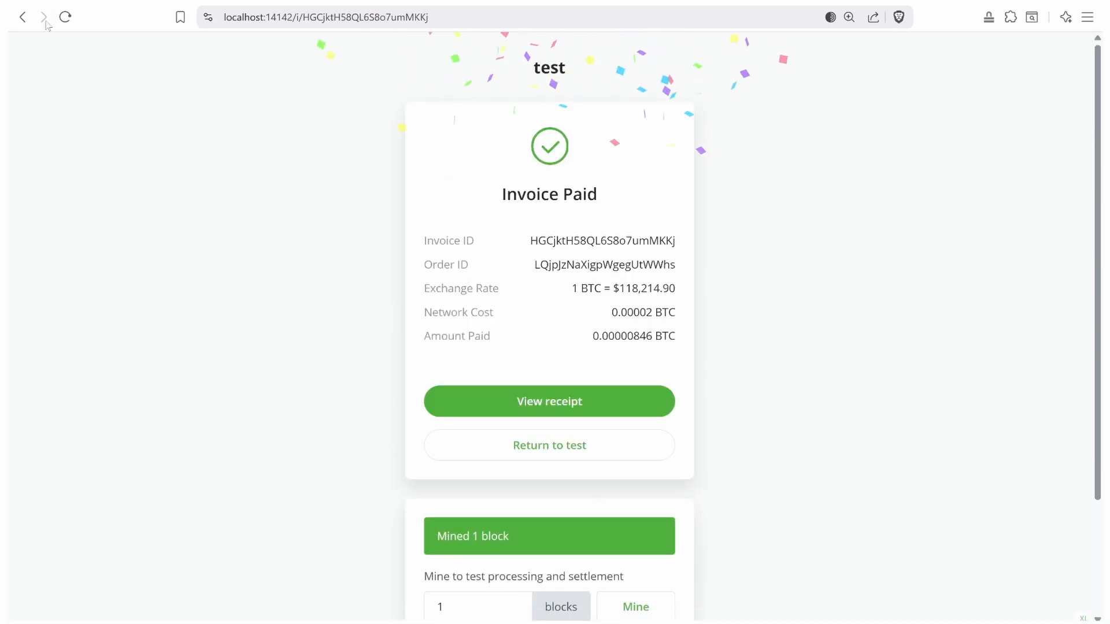
left_click(48, 2)
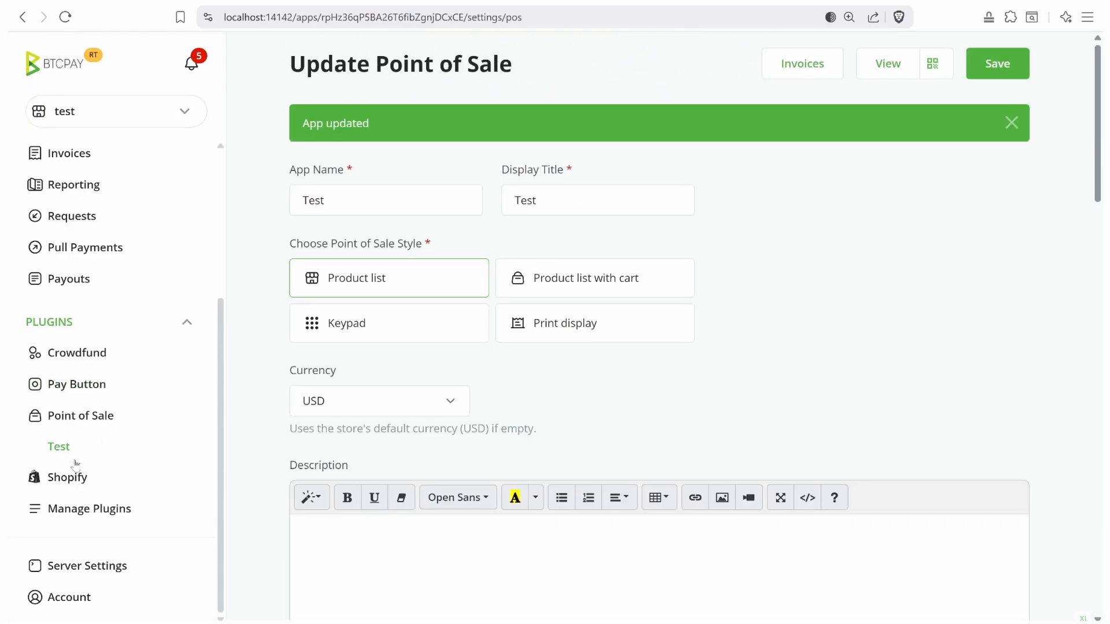
- Open Reporting and scroll the invoice raw data to inspect the buyer name, email, country, address, zip and city
left_click(74, 184)
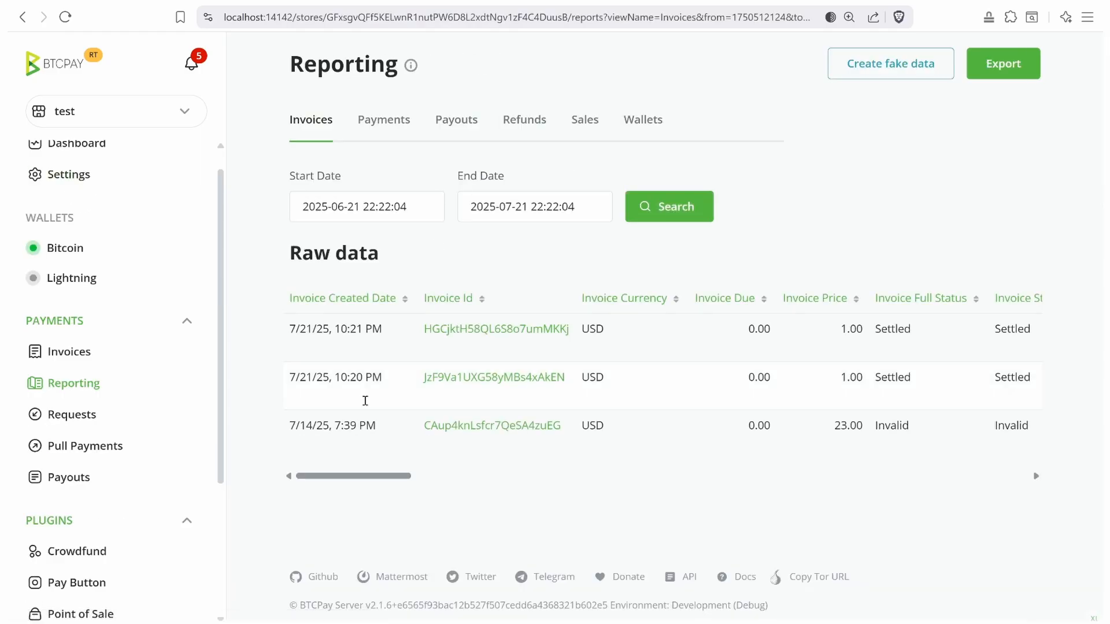
left_click_drag(360, 485, 995, 493)
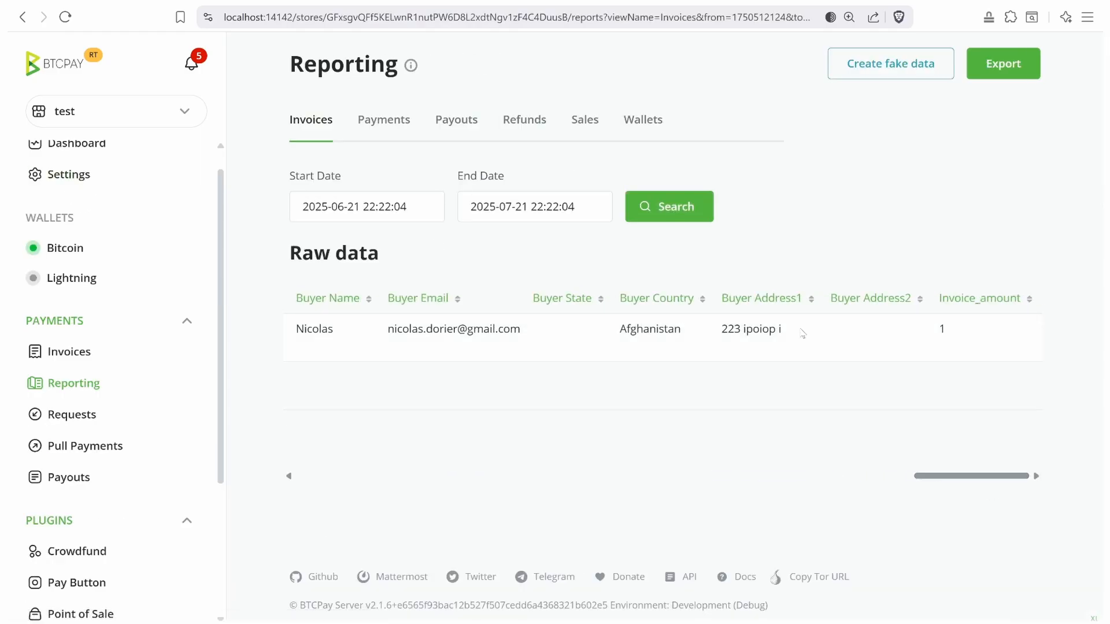
left_click_drag(802, 333, 623, 331)
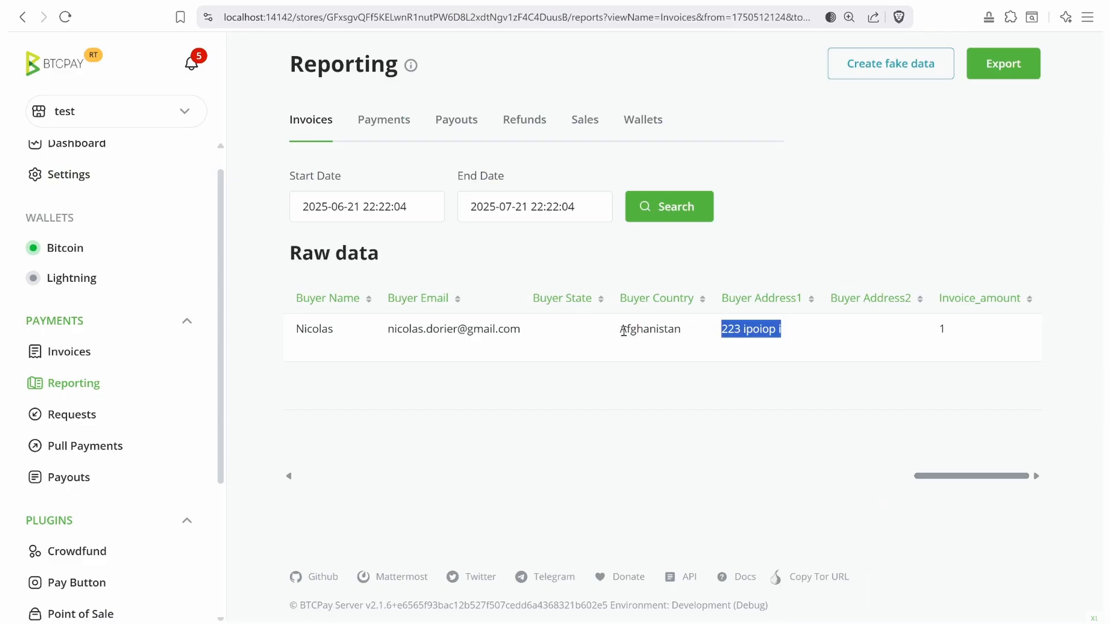
double_click(623, 331)
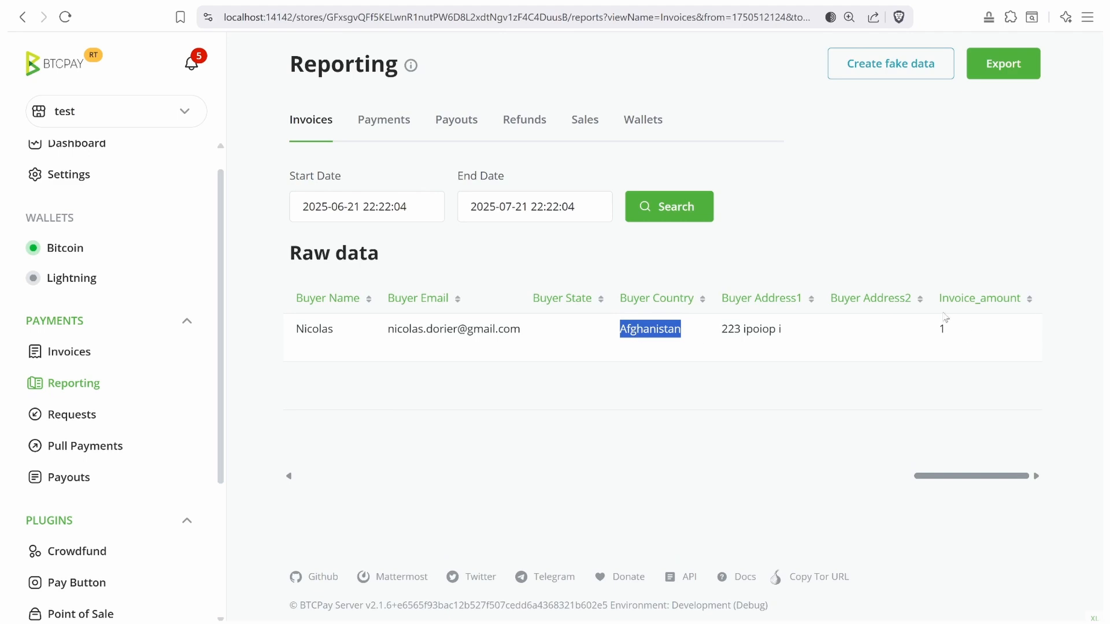
left_click_drag(936, 299, 774, 330)
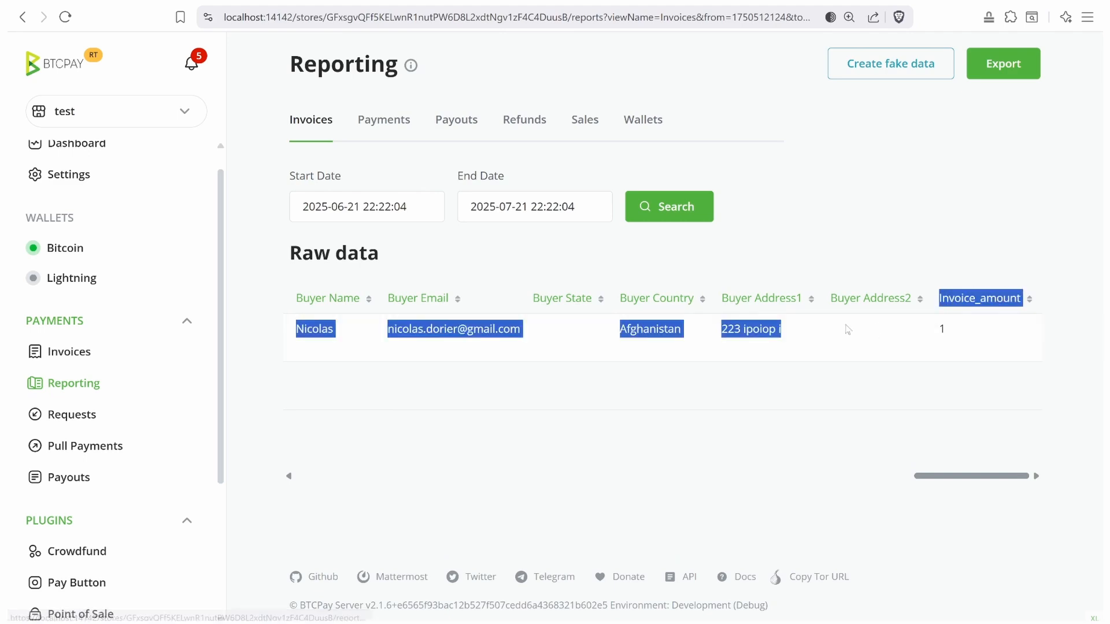
left_click(726, 335)
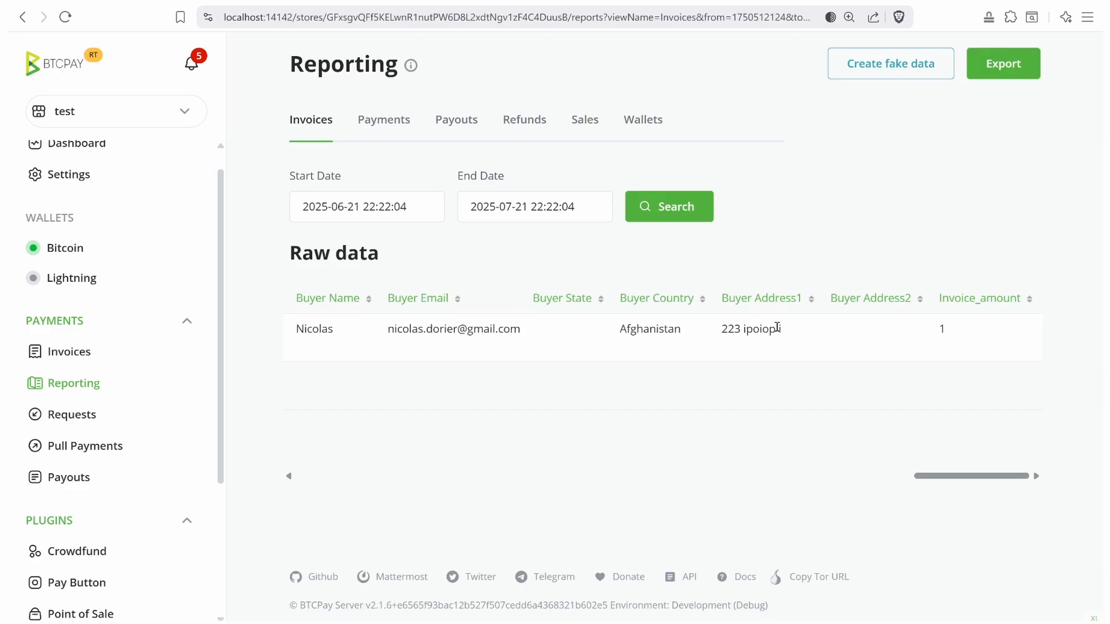
left_click_drag(801, 330, 719, 333)
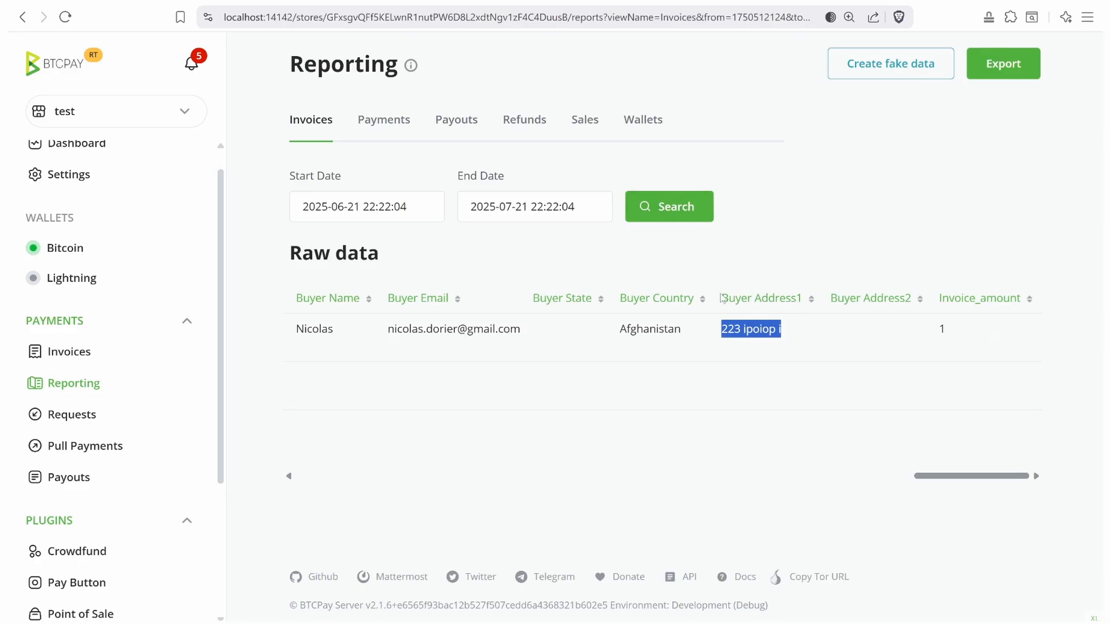
left_click_drag(947, 471, 377, 429)
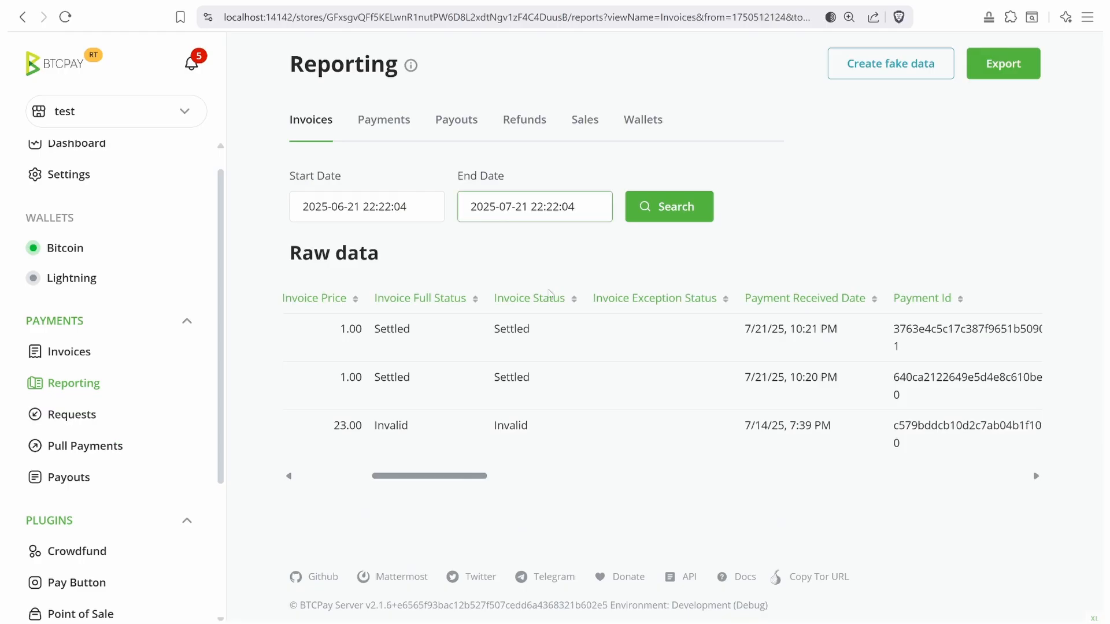
- Open Liana's Wallet settings and scroll through the full wallet descriptor line
mouse_move(790, 621)
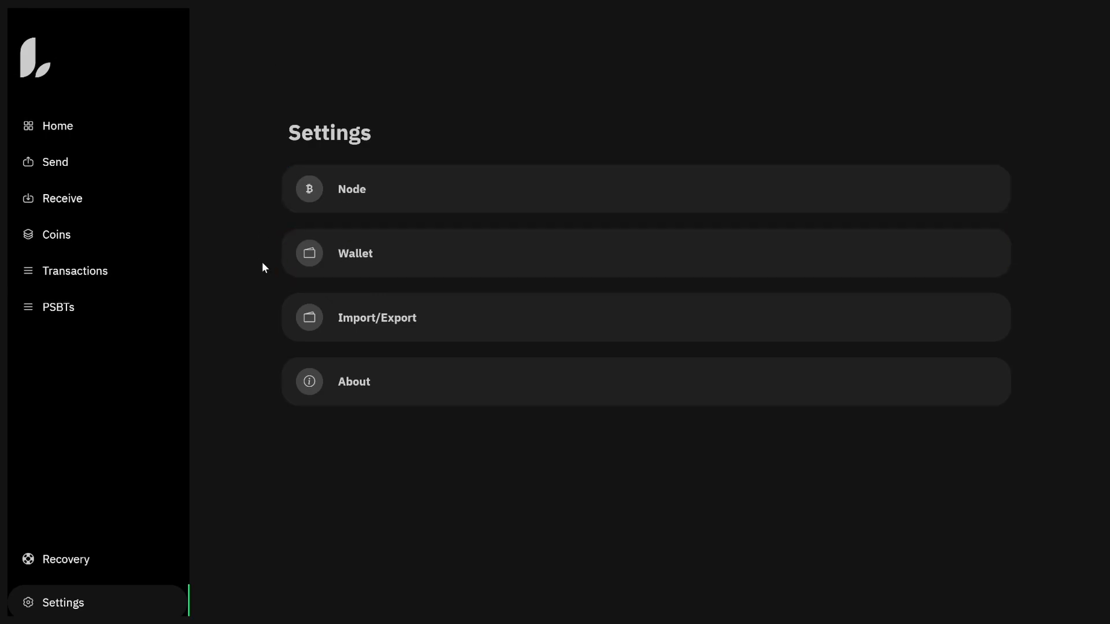
left_click(354, 257)
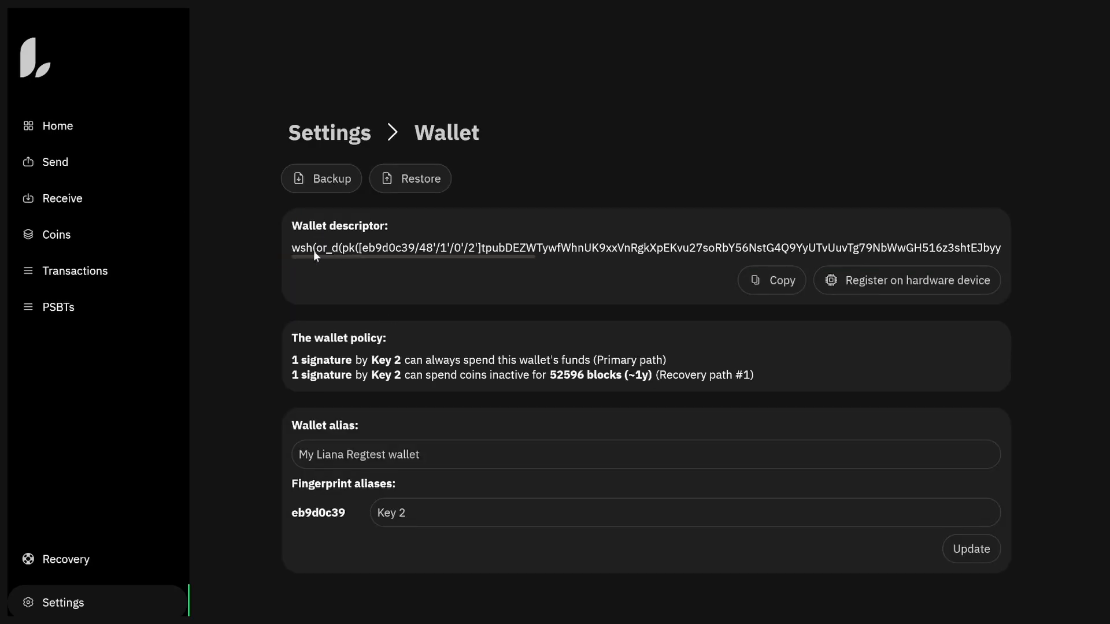
left_click_drag(314, 255, 854, 255)
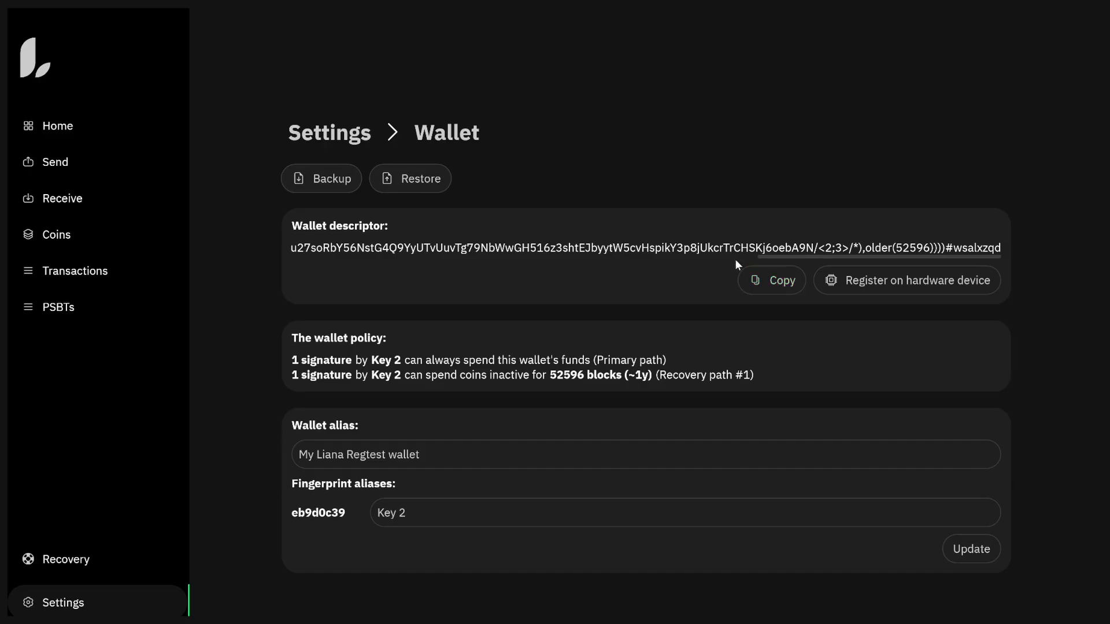
left_click_drag(794, 255, 193, 275)
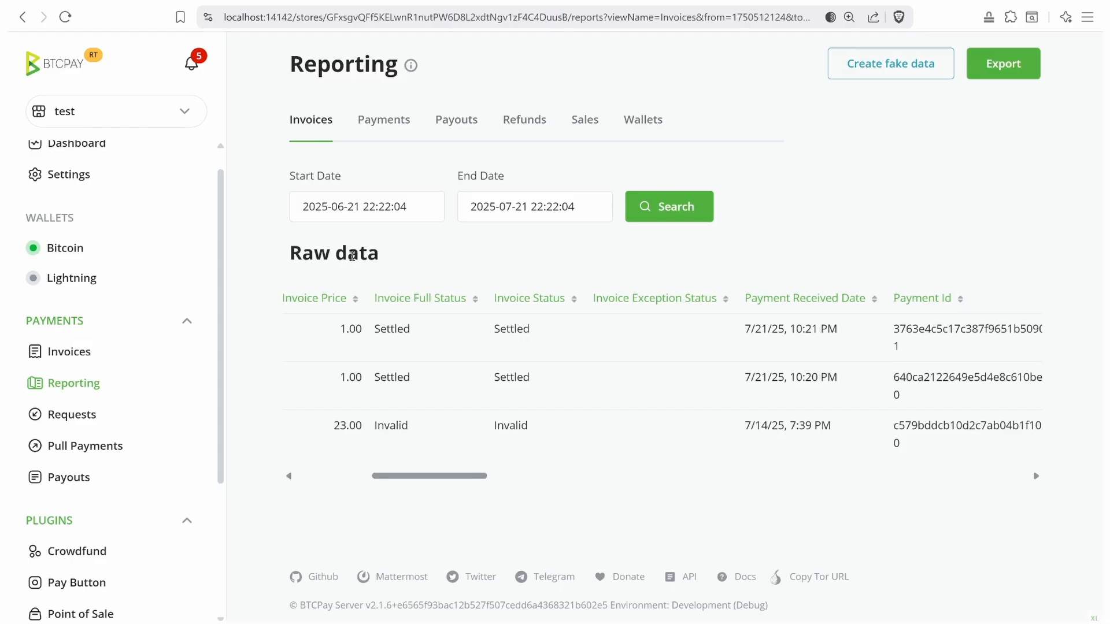
- Switch to the liana store and start setting up its wallet by connecting an existing wallet
left_click(77, 248)
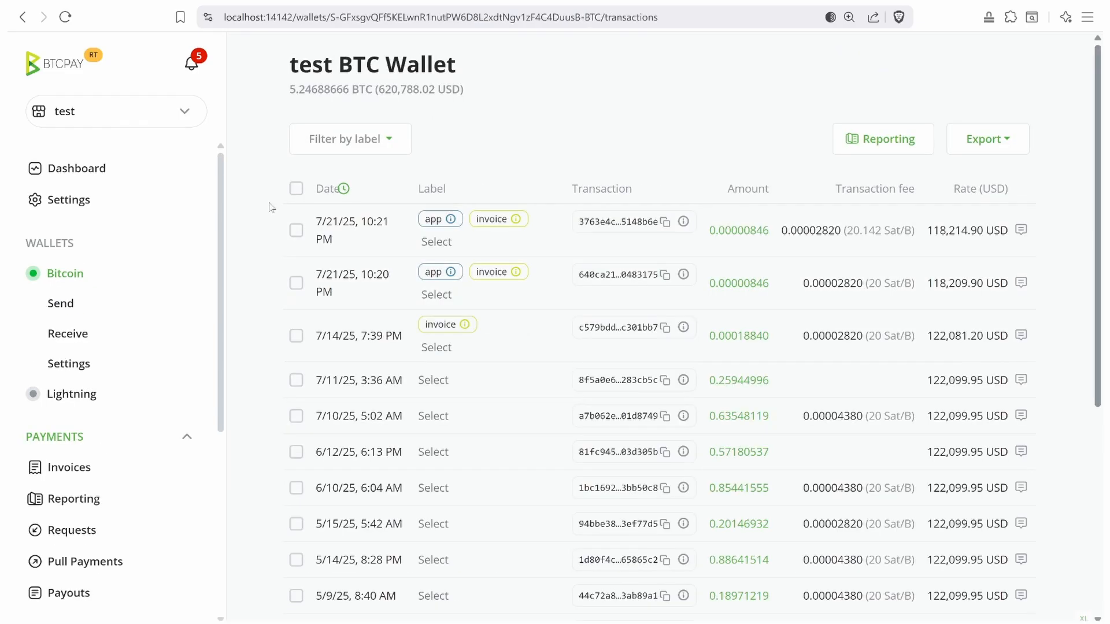
left_click(110, 111)
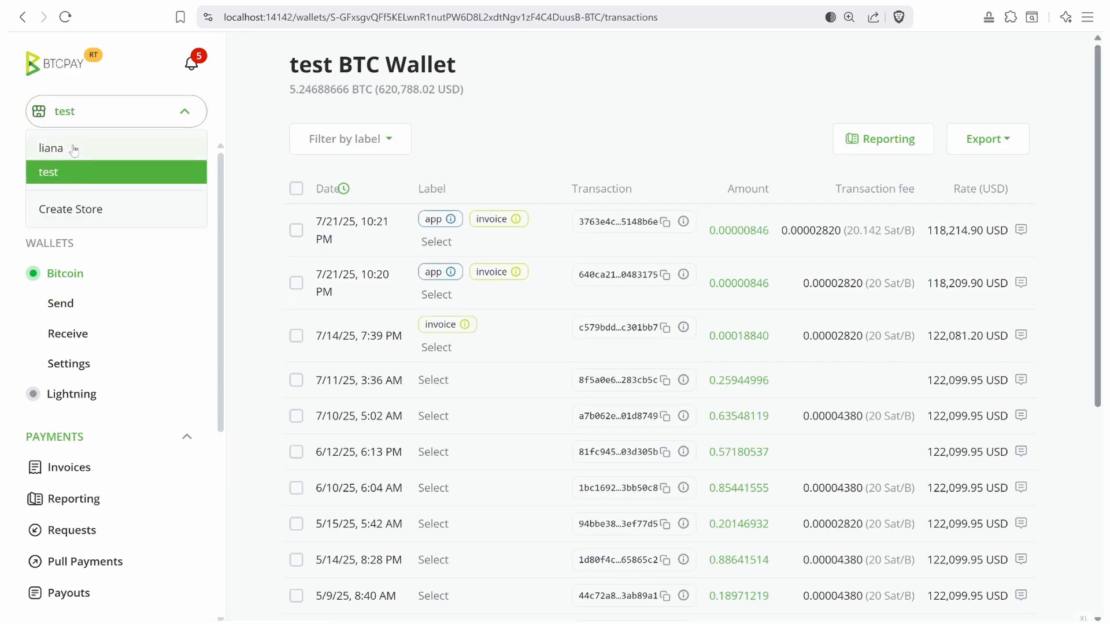
left_click(90, 151)
left_click(77, 276)
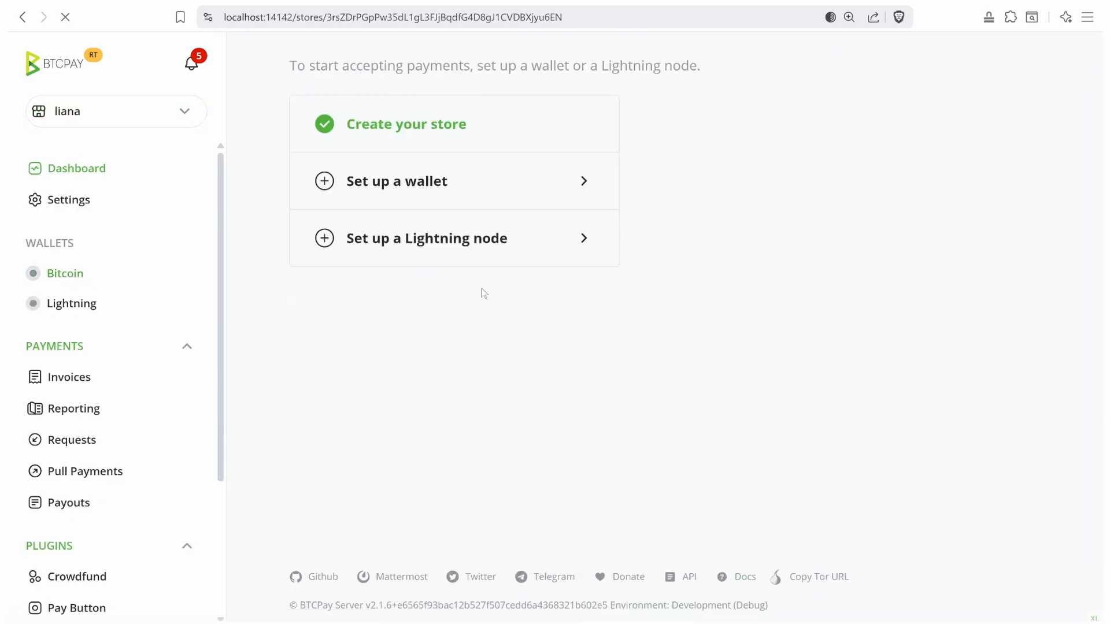
left_click(448, 321)
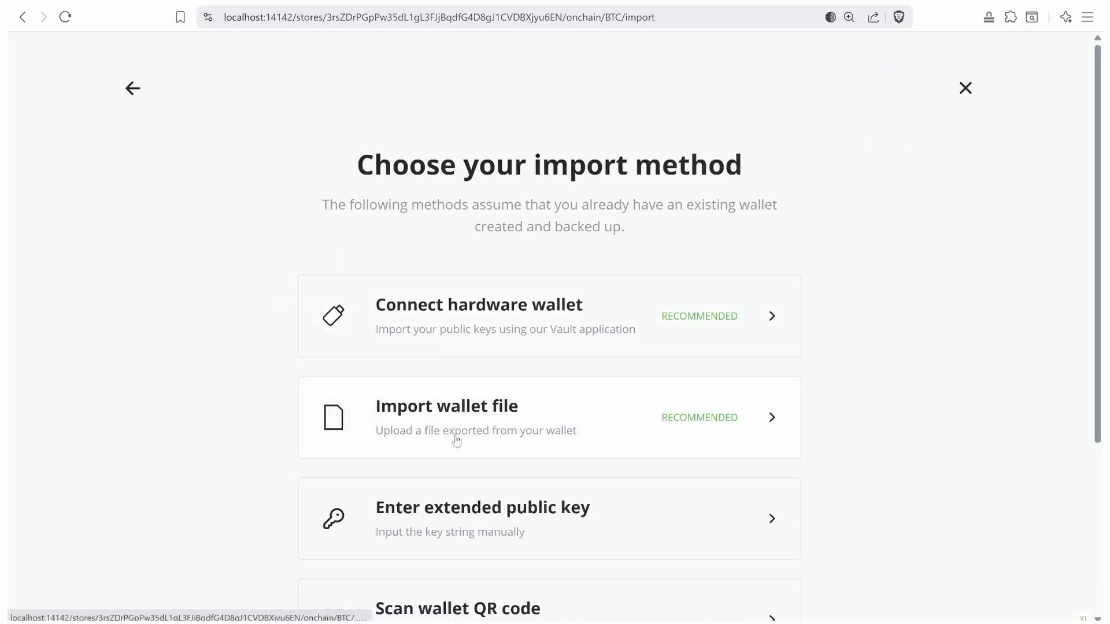
- Paste the Liana descriptor as the extended public key, continue, and check the first derived address
scroll(453, 436, "down", 3)
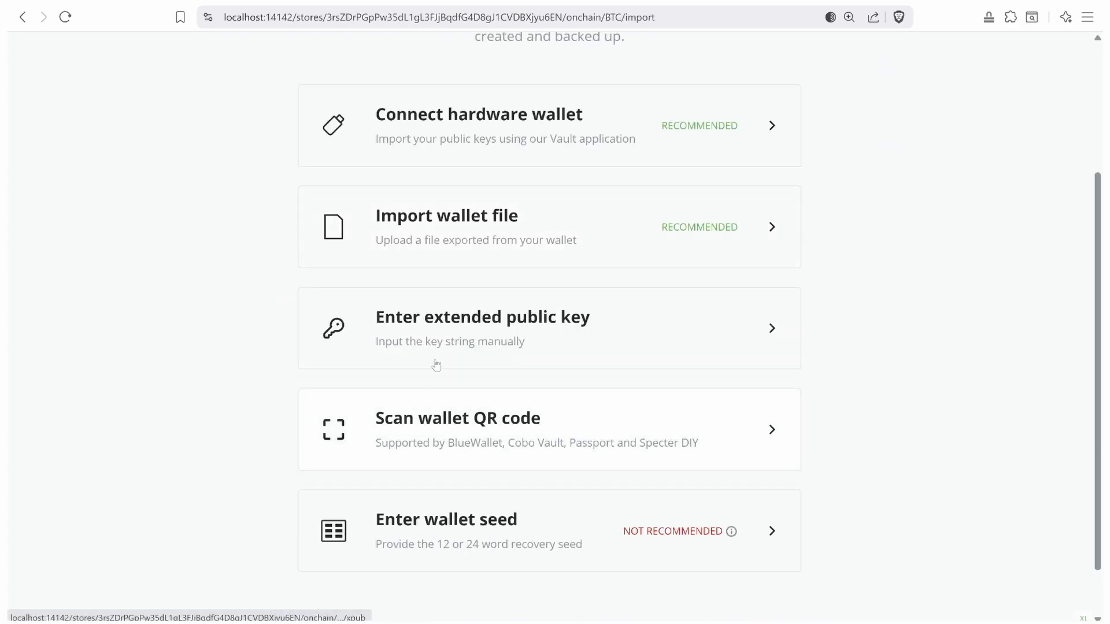
left_click(414, 331)
left_click(411, 321)
key("ctrl+v")
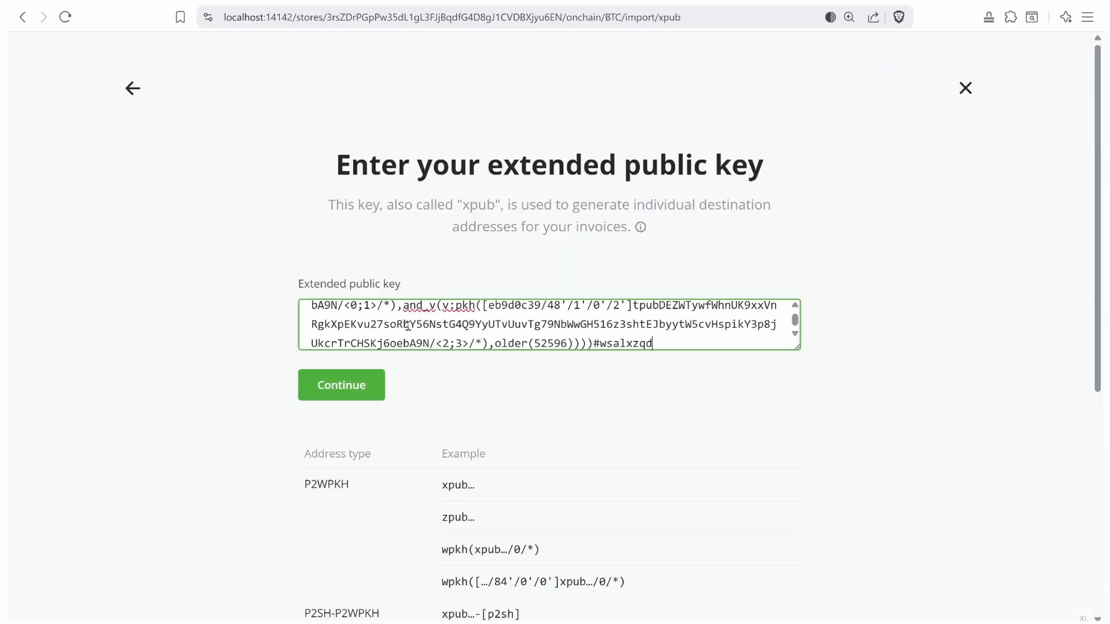
left_click_drag(522, 343, 422, 295)
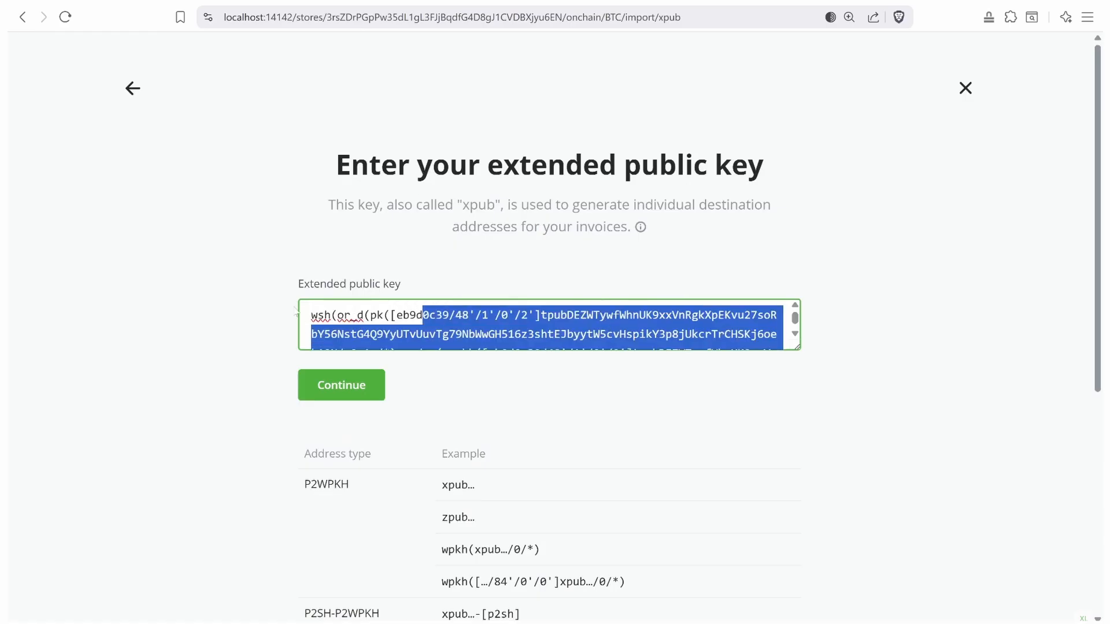
left_click(296, 315)
left_click(352, 384)
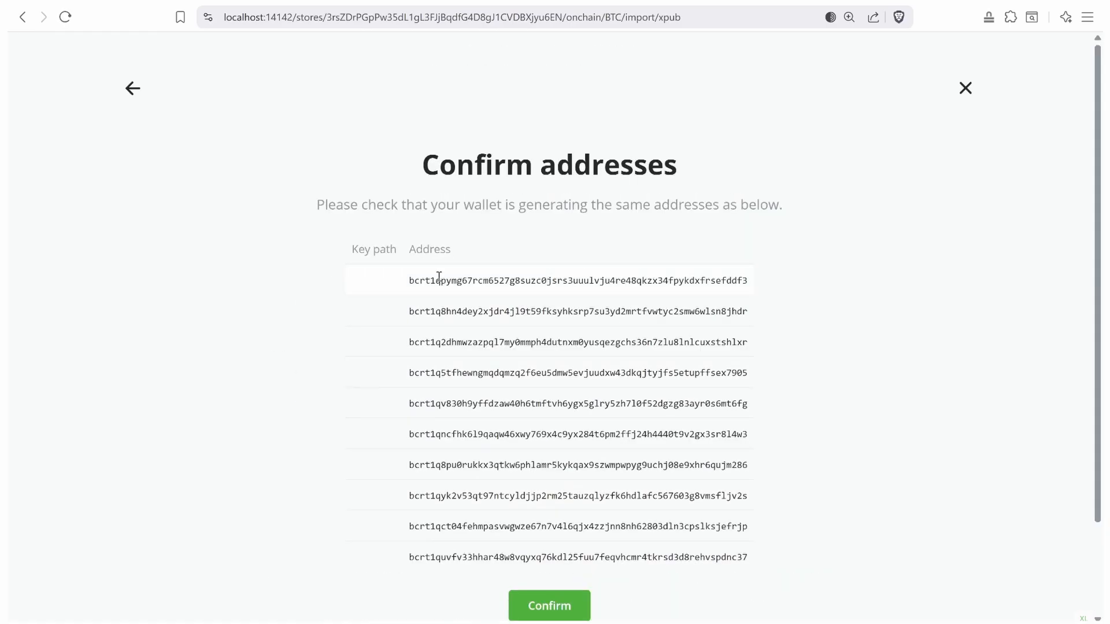
double_click(439, 280)
key("alt+Tab")
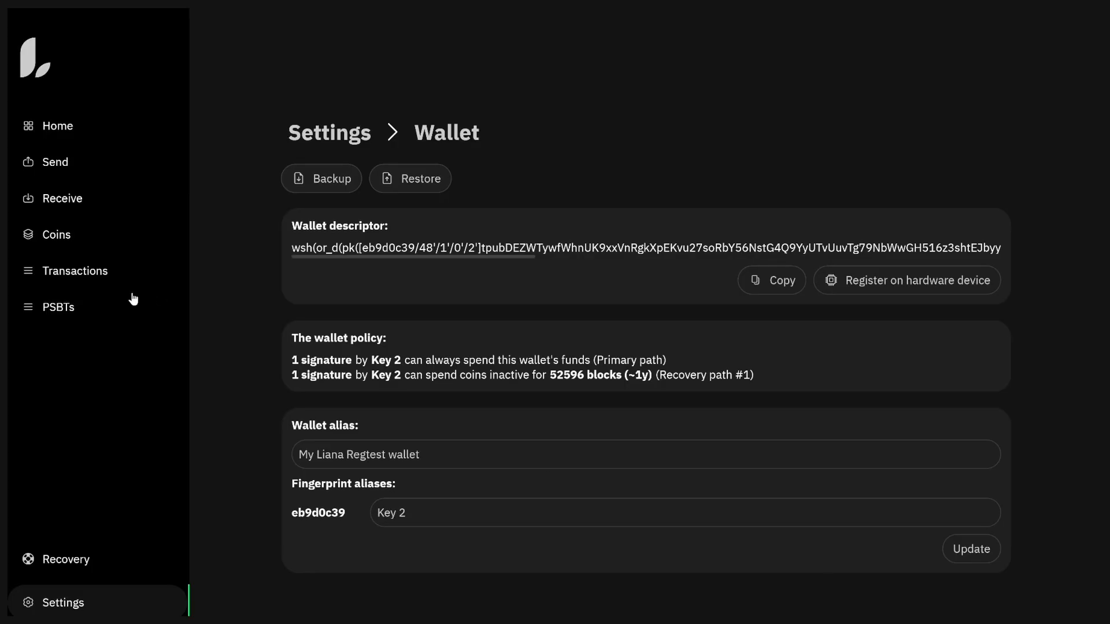
- Compare Liana's previously generated receive addresses with BTCPay's derived address list
left_click(65, 194)
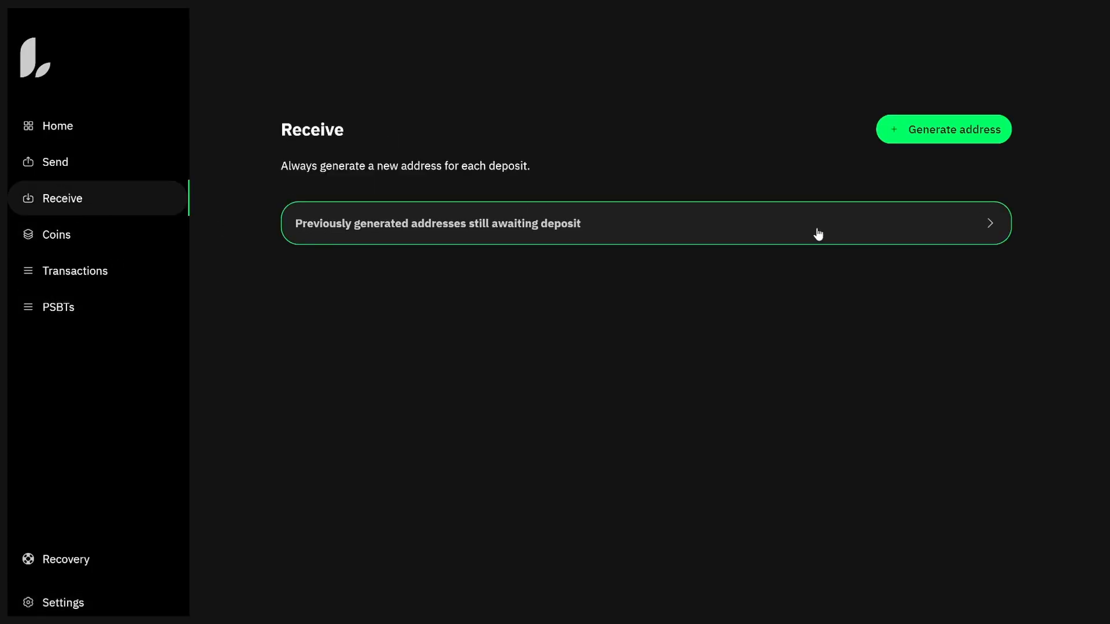
left_click(726, 225)
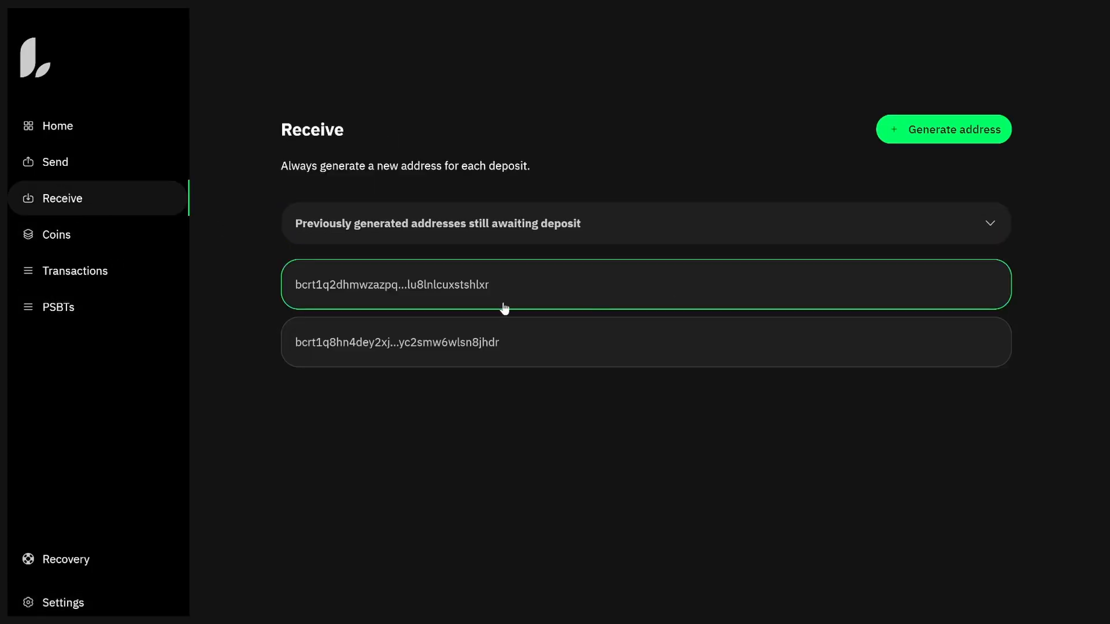
left_click(417, 288)
key("alt+Tab")
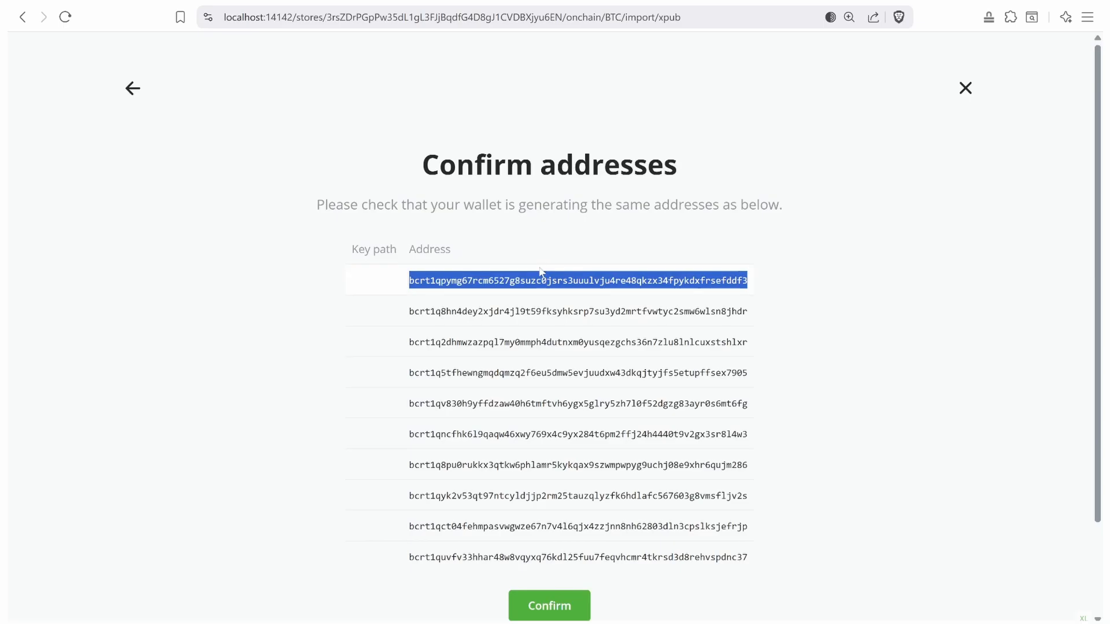
key("alt+Tab")
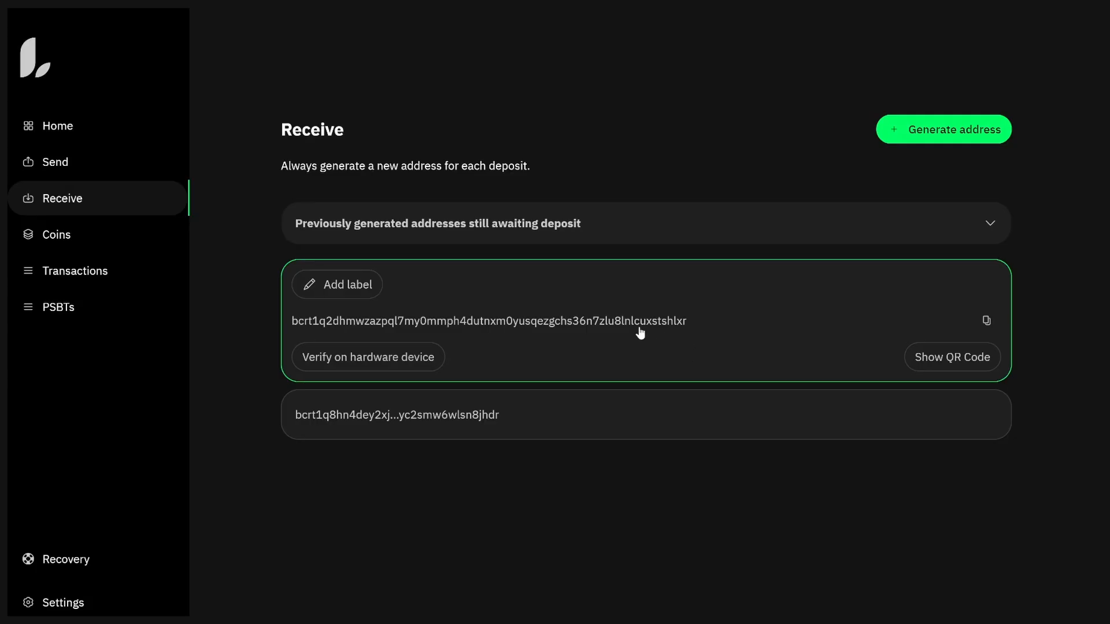
left_click(674, 319)
left_click(673, 322)
key("alt+Tab")
- Confirm the matching derived addresses in BTCPay to return to the liana store dashboard
double_click(711, 341)
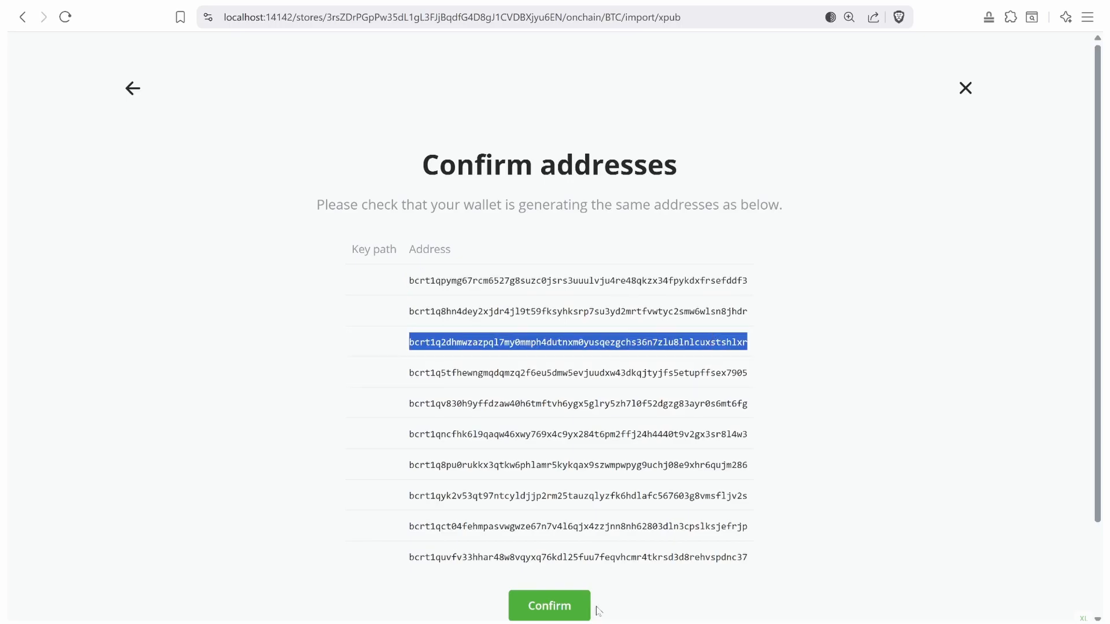
left_click(574, 607)
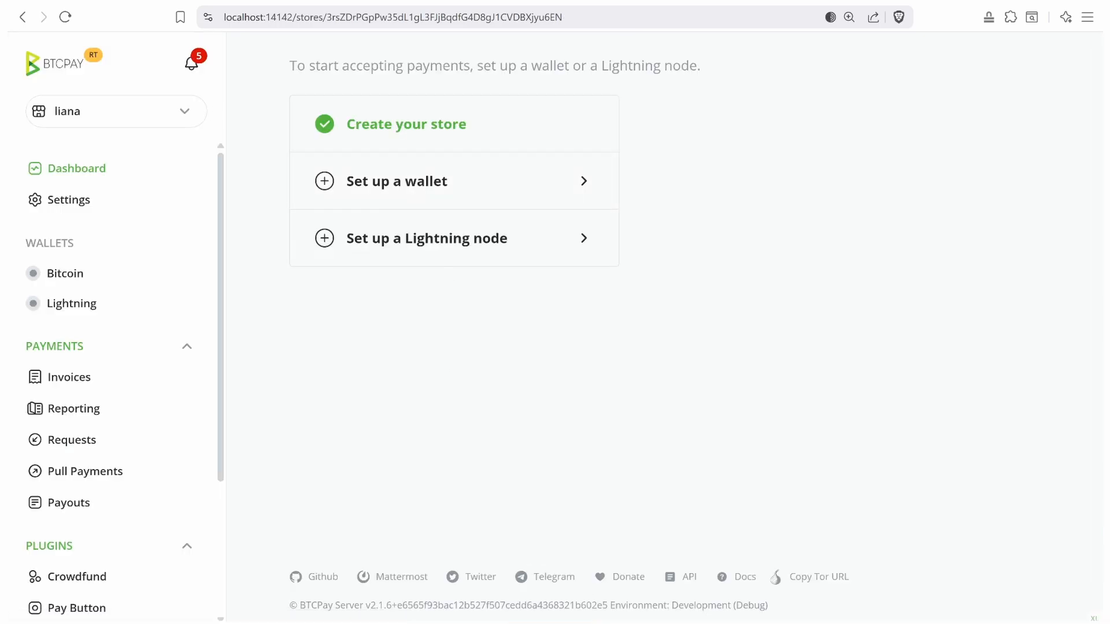
key("alt+Tab")
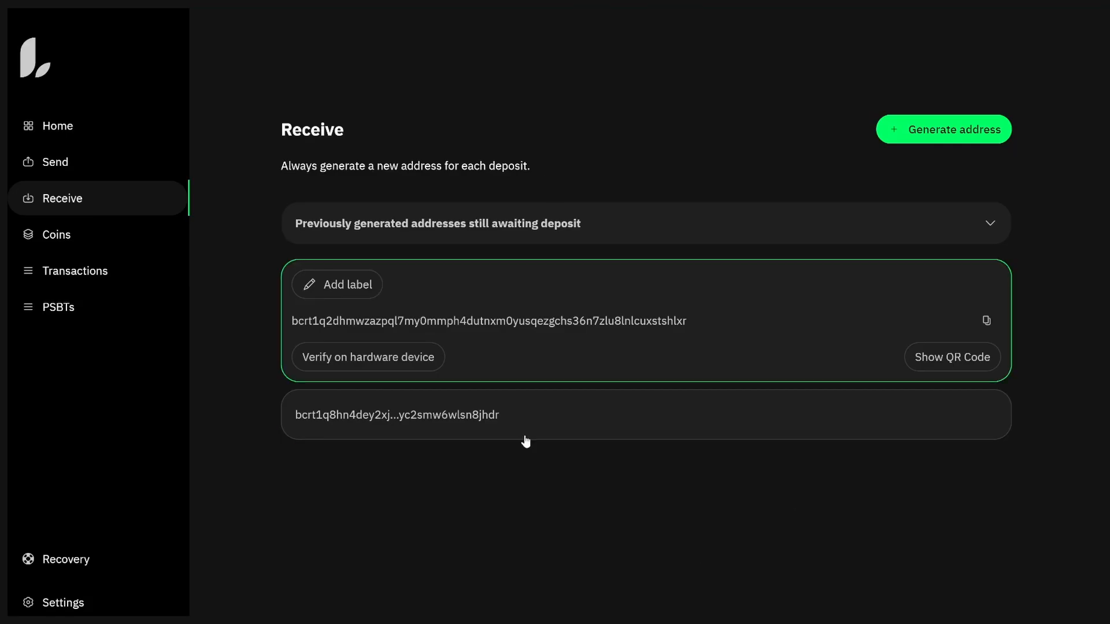
key("alt+Tab")
- Switch to the test store and find its 'Additional rates to track' setting
left_click(110, 111)
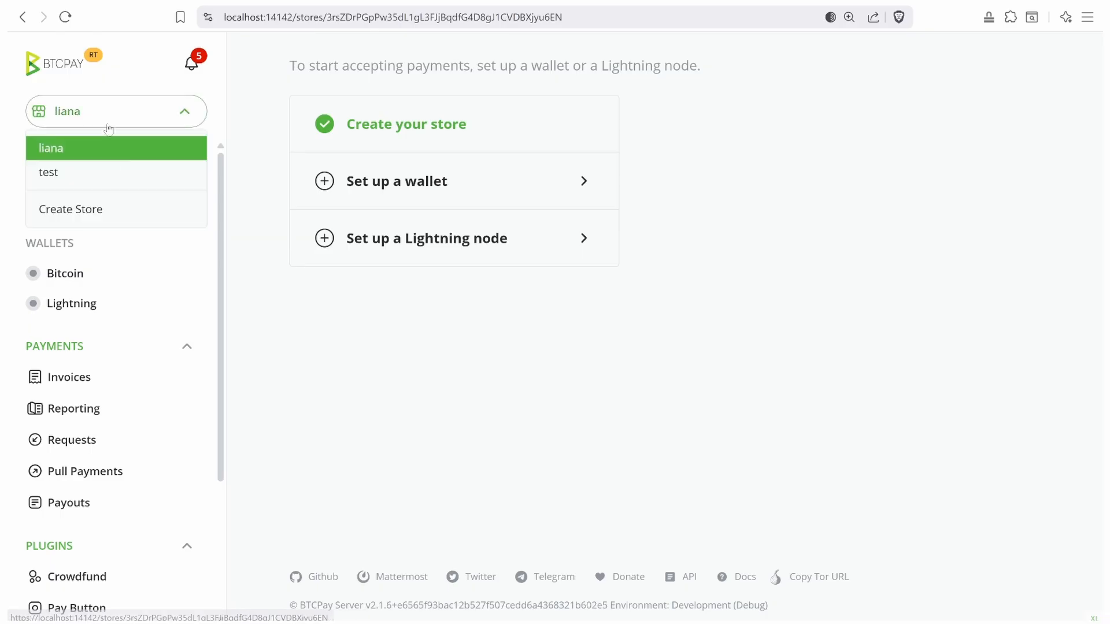
left_click(114, 174)
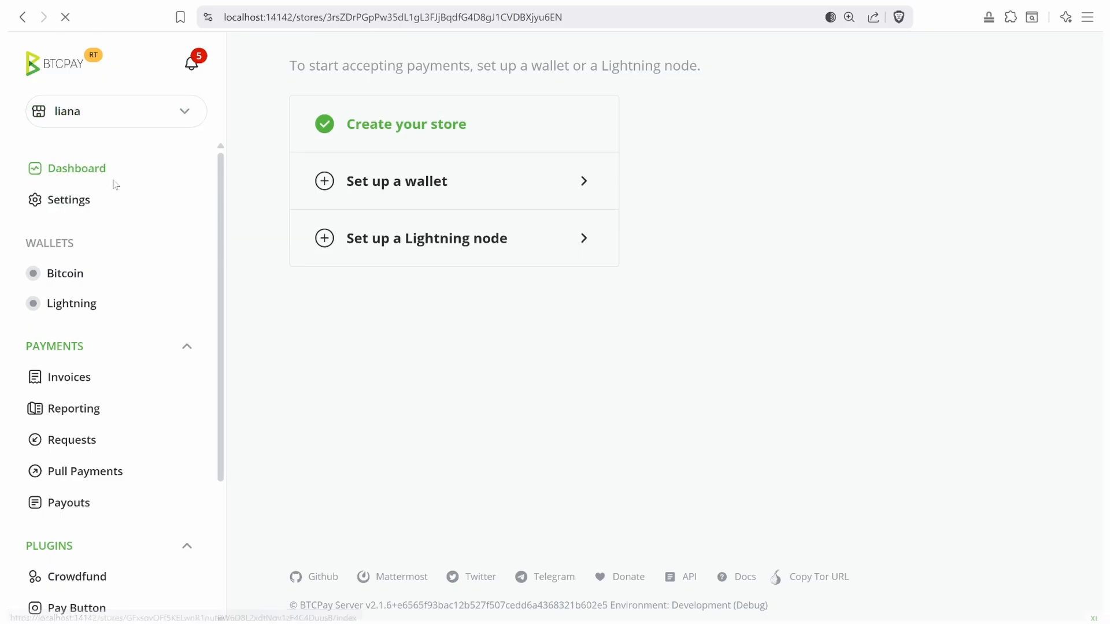
left_click(78, 203)
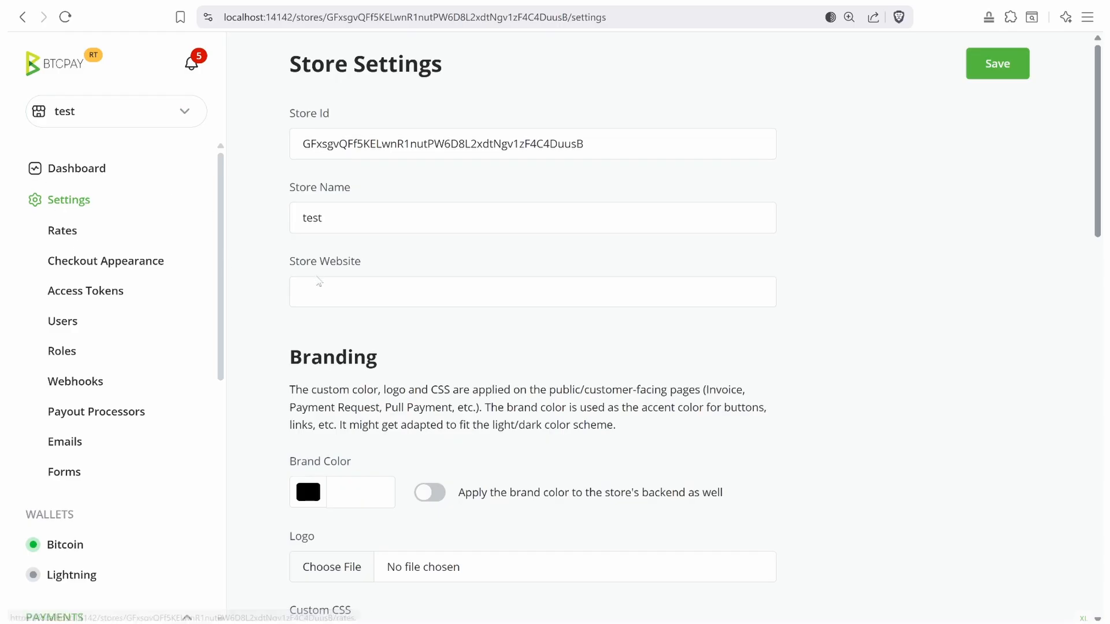
scroll(322, 289, "down", 6)
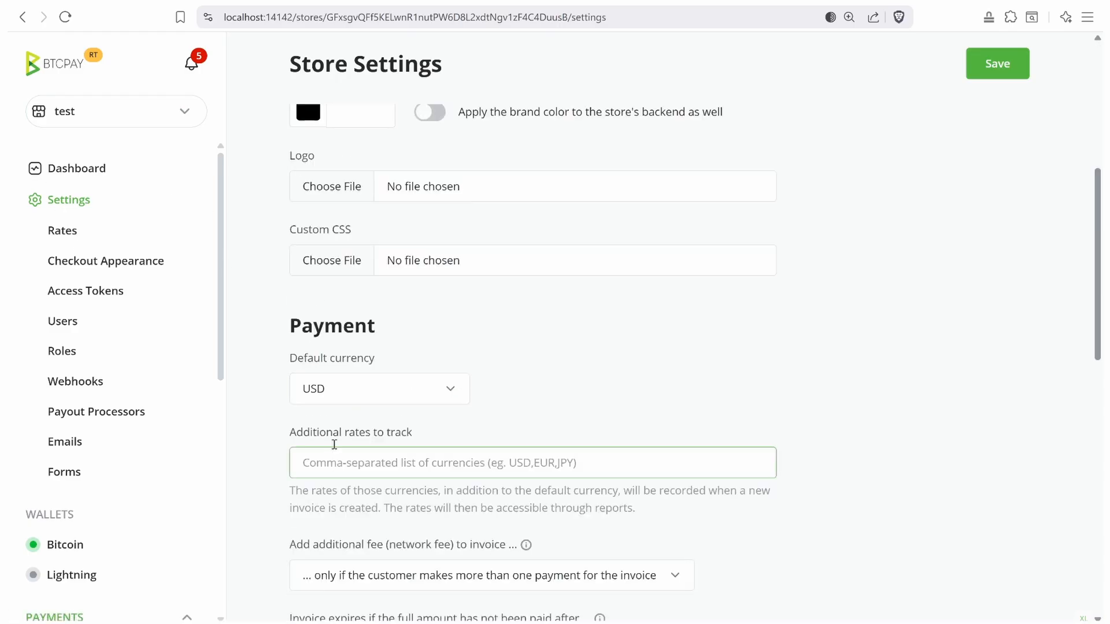
left_click_drag(296, 435, 417, 440)
scroll(409, 430, "down", 3)
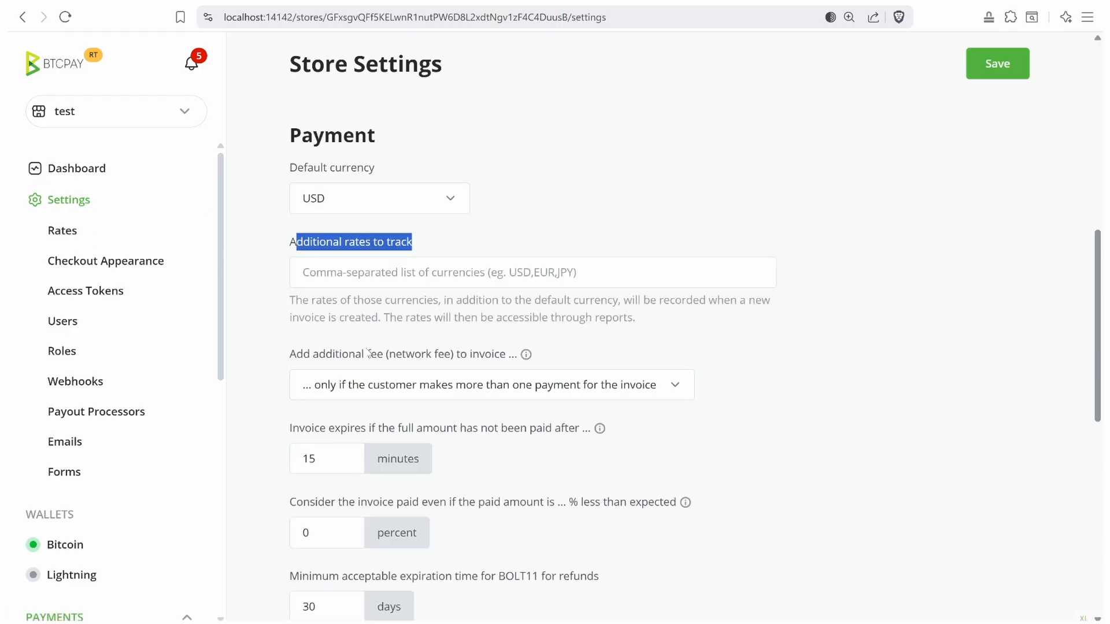
scroll(471, 355, "up", 3)
left_click_drag(1100, 345, 1100, 344)
scroll(1099, 345, "up", 1)
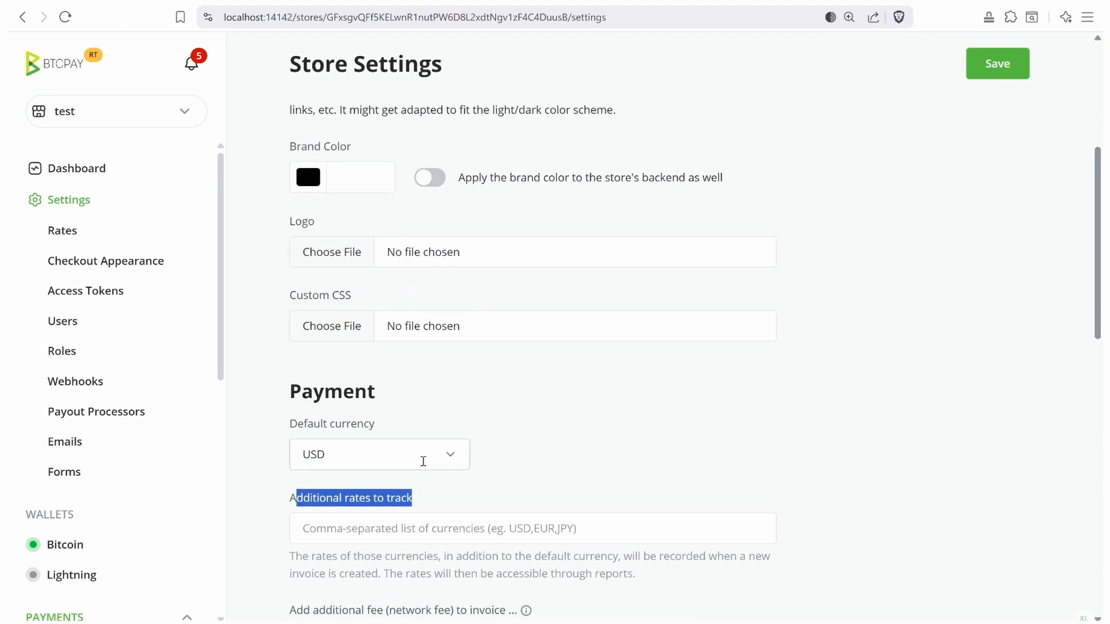
scroll(1094, 342, "down", 2)
- Enter USD,JPY as additional rates to track and save the store settings
left_click(381, 350)
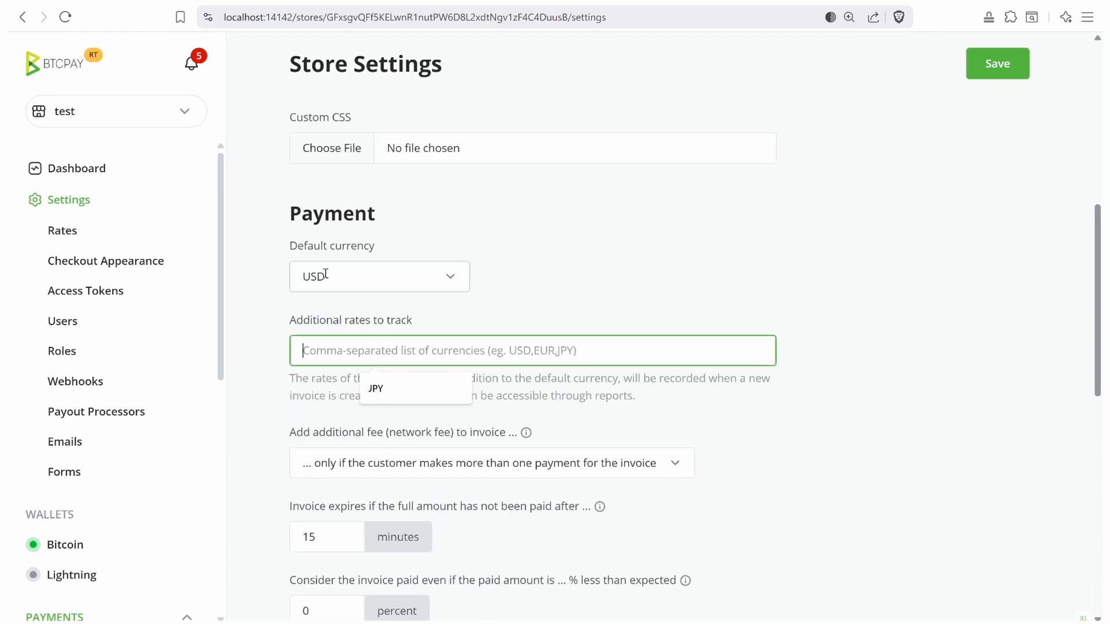
type("USD")
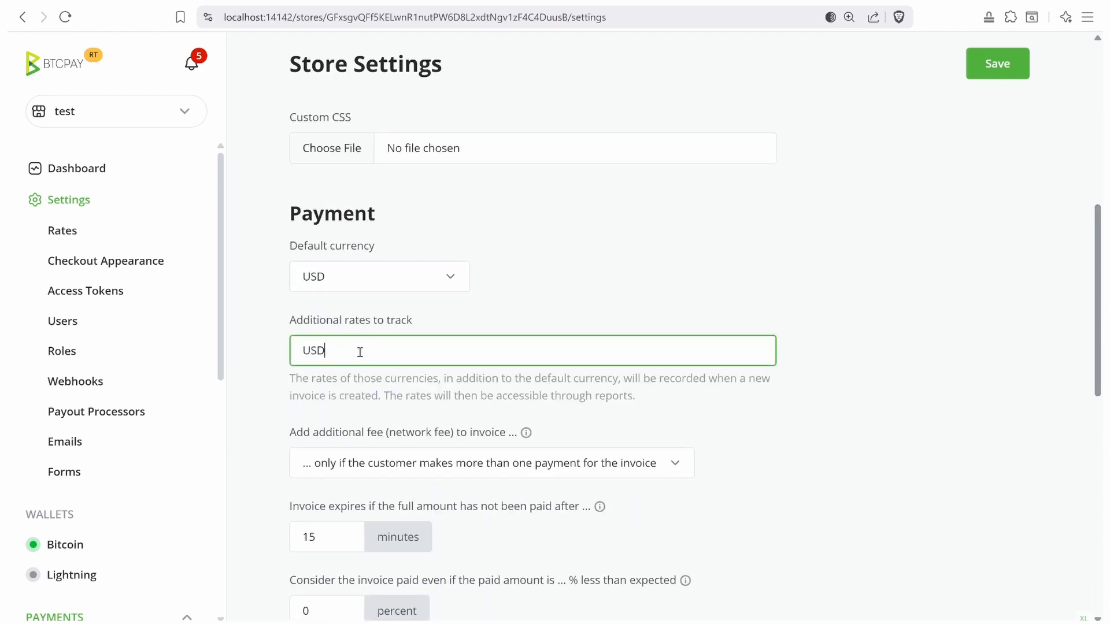
type(",JPY")
triple_click(345, 352)
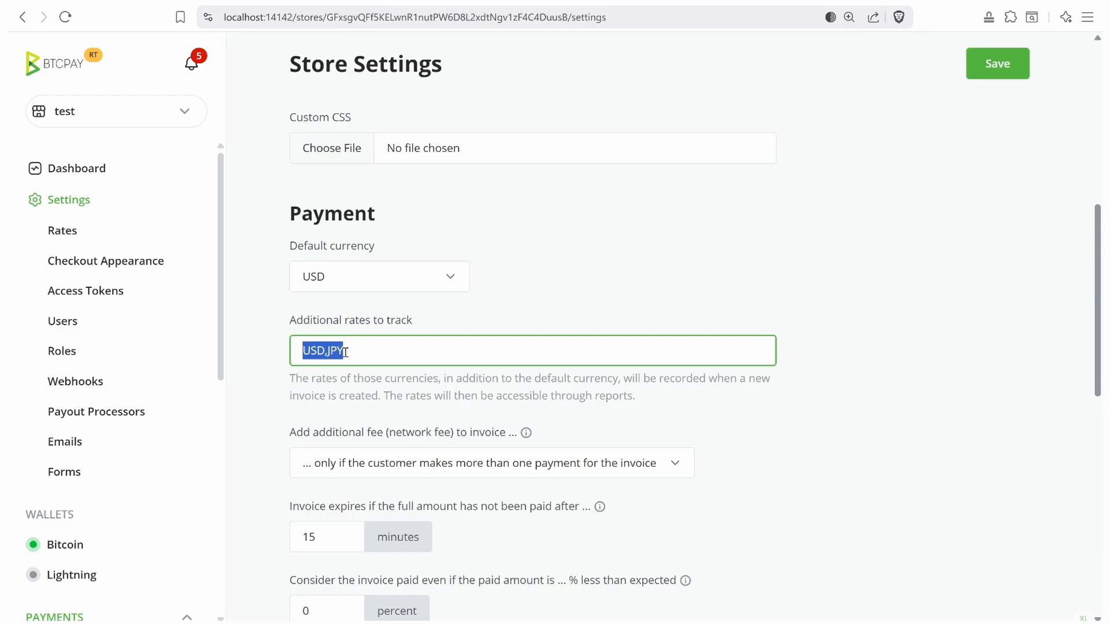
double_click(334, 351)
left_click(997, 69)
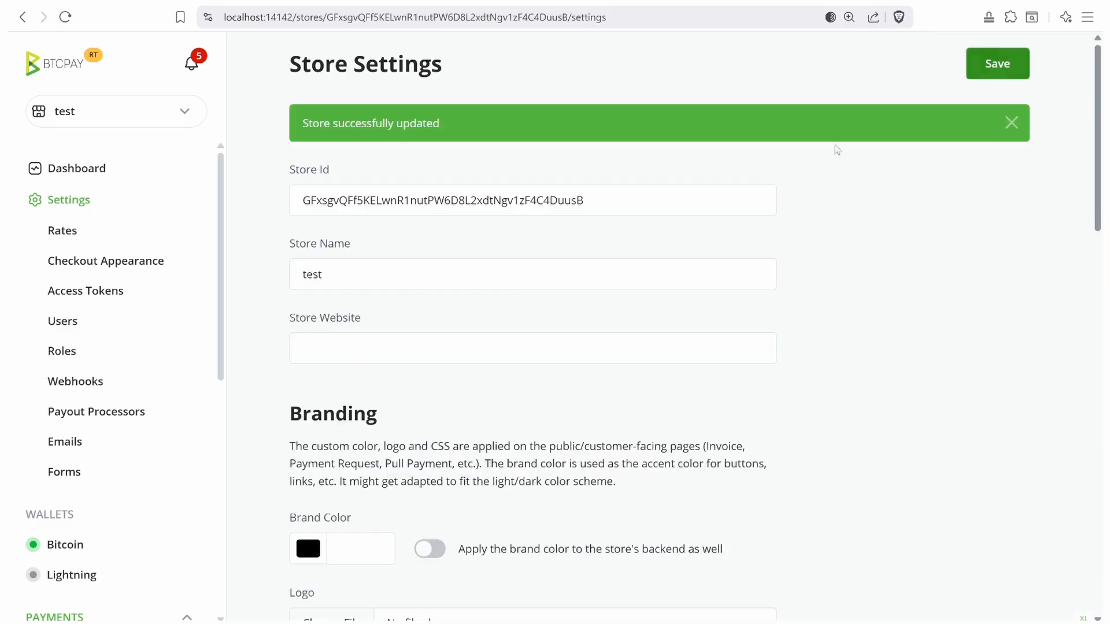
- Create a new 213 USD invoice for the test store
scroll(81, 404, "down", 3)
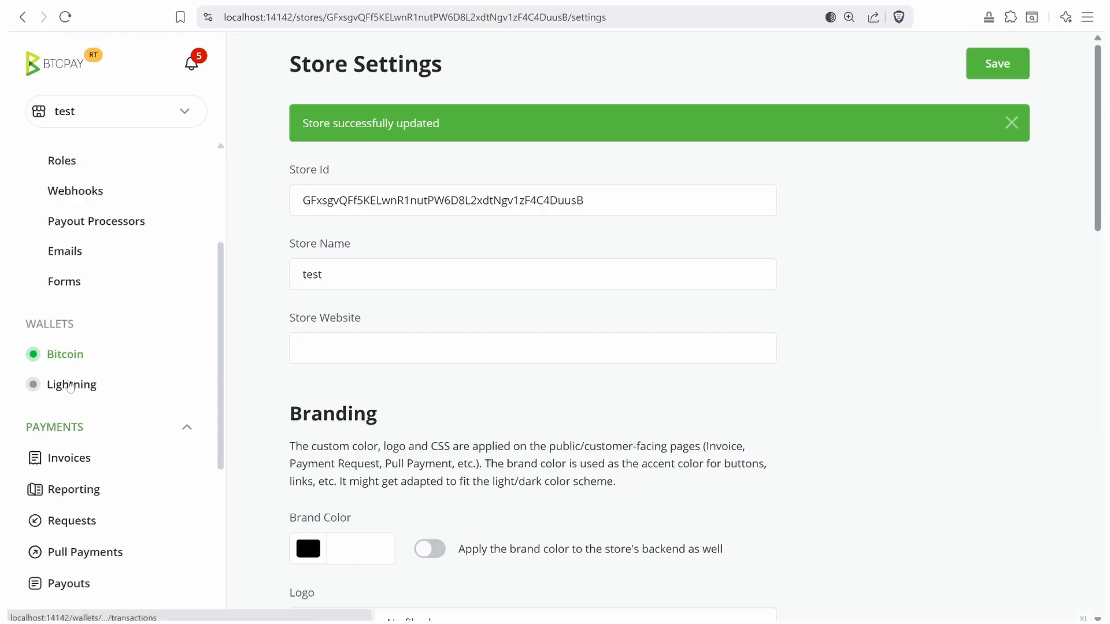
left_click(58, 458)
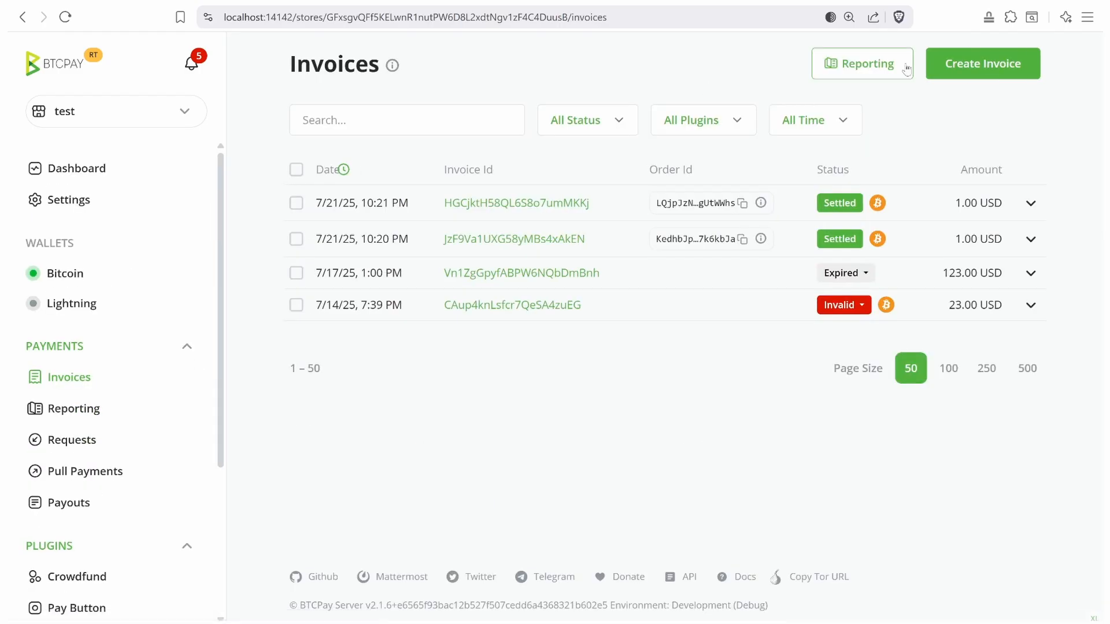
left_click(982, 63)
left_click(546, 171)
type("213")
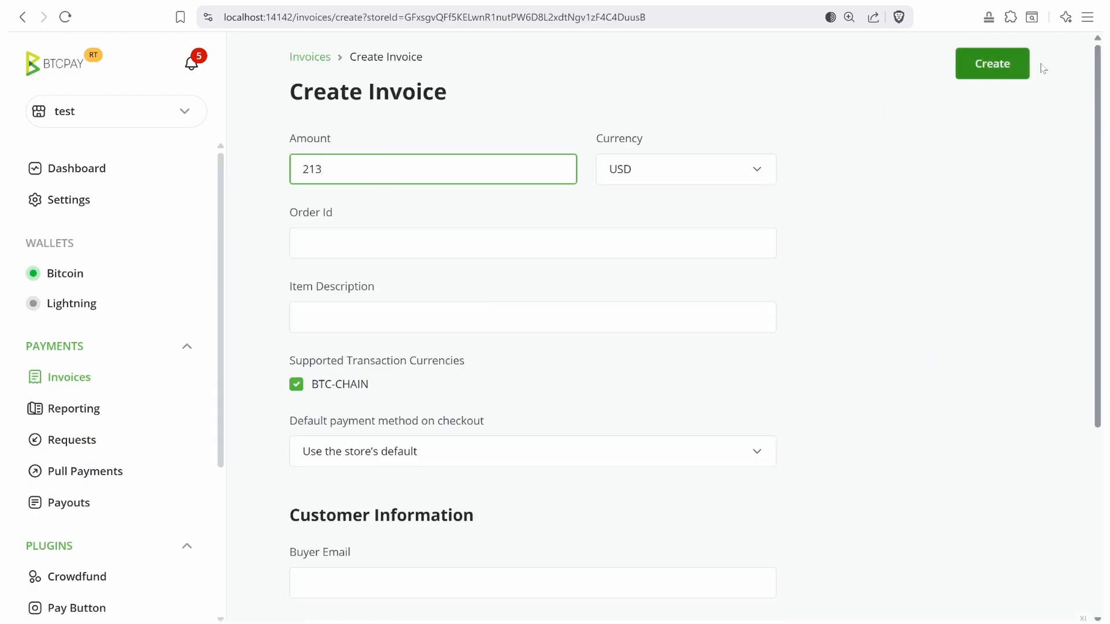
left_click(1004, 72)
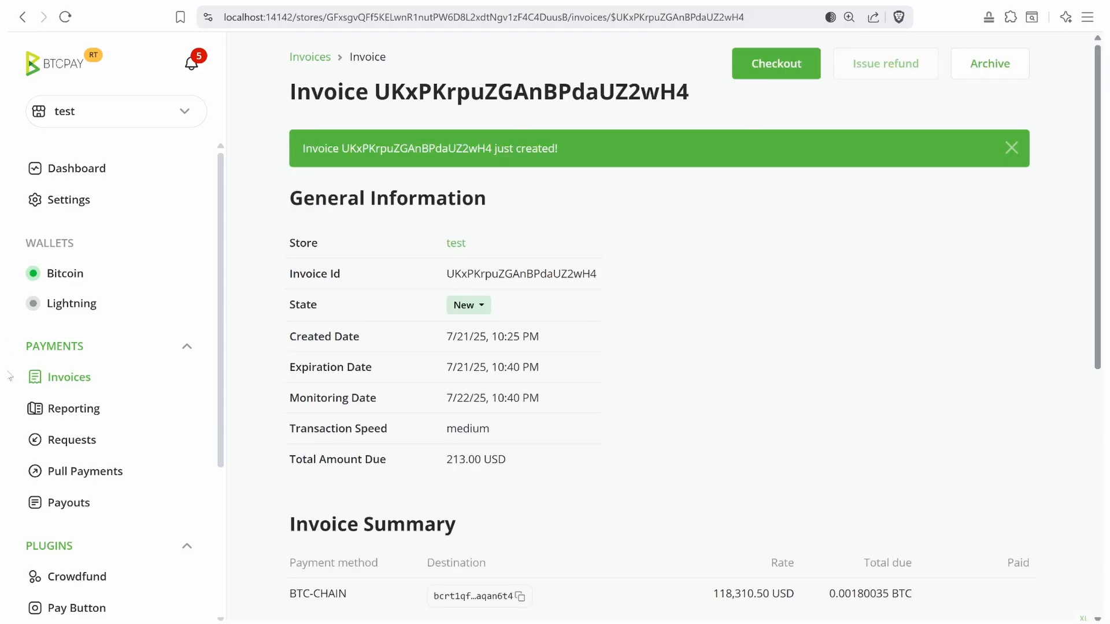
- Pay the 213 USD invoice from its checkout page and mine a block to confirm it
left_click(67, 409)
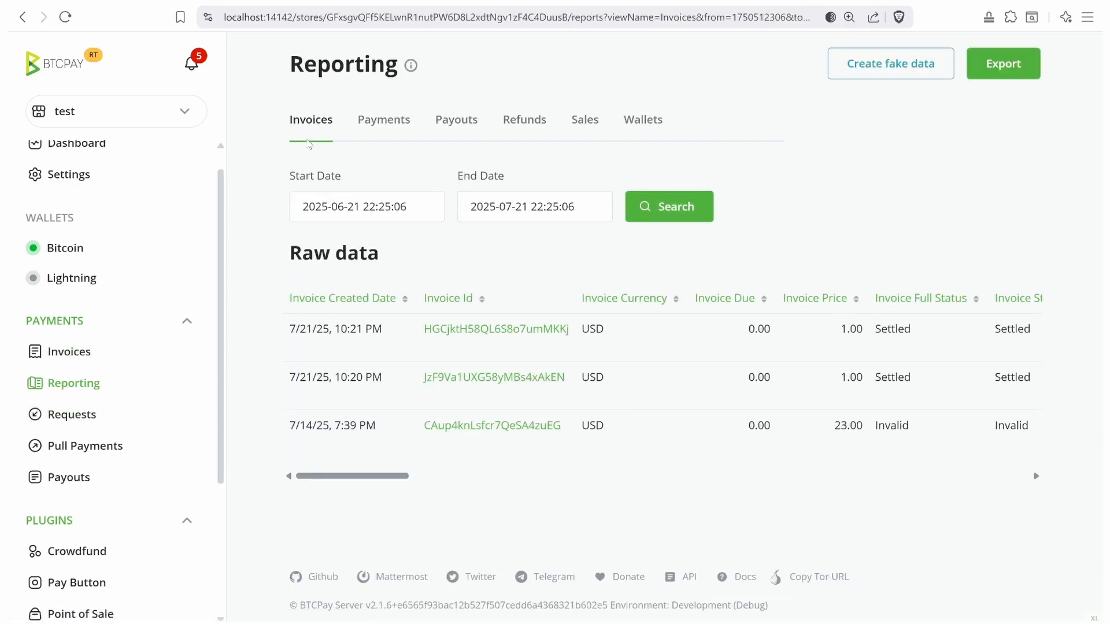
left_click(68, 351)
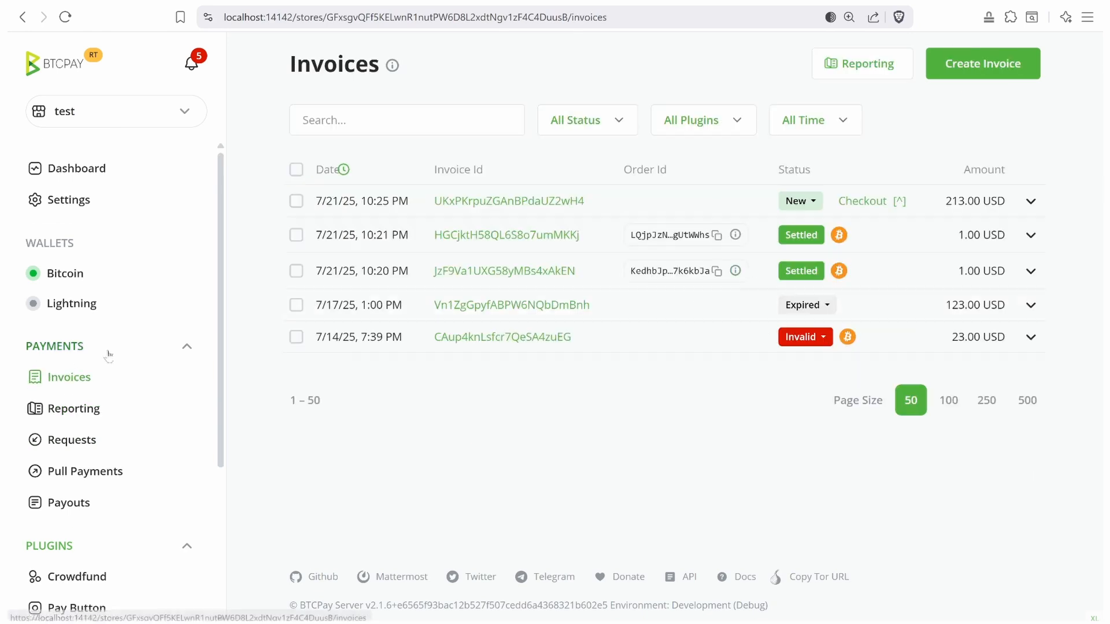
left_click(865, 201)
scroll(589, 497, "down", 3)
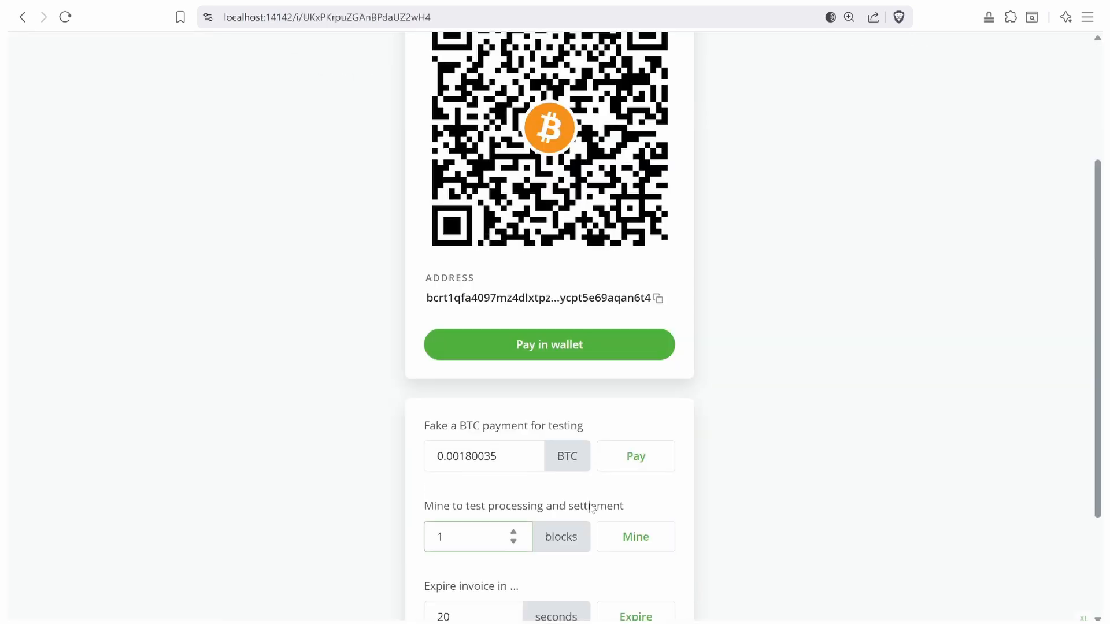
left_click(610, 456)
left_click(638, 460)
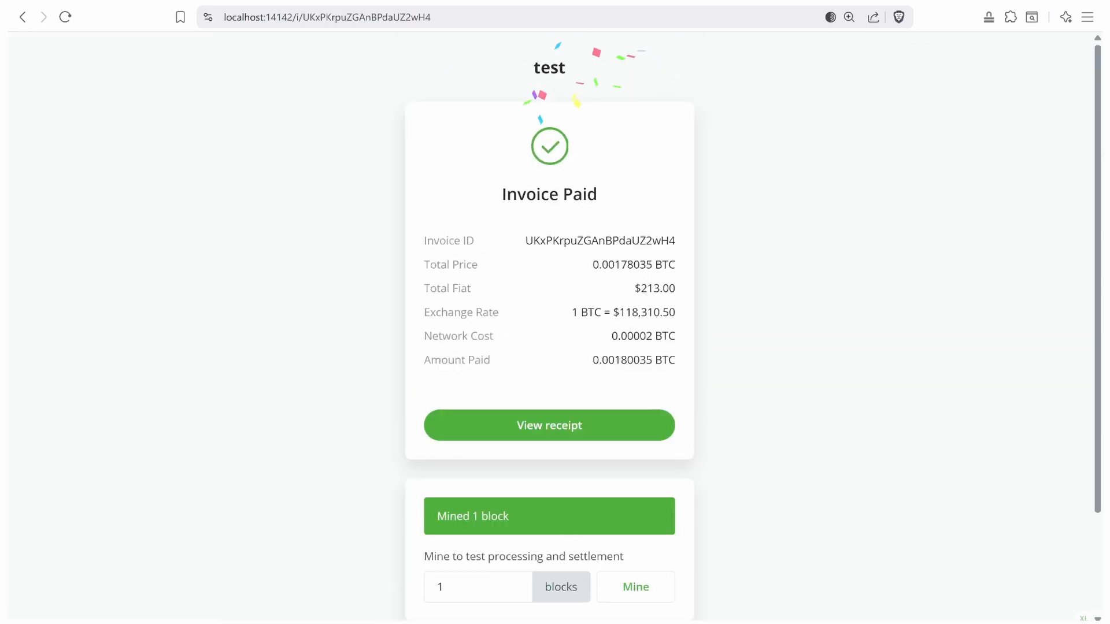
left_click(22, 16)
- Check the new Bitcoin wallet transaction shows the 17,465,074 JPY rate
left_click(65, 274)
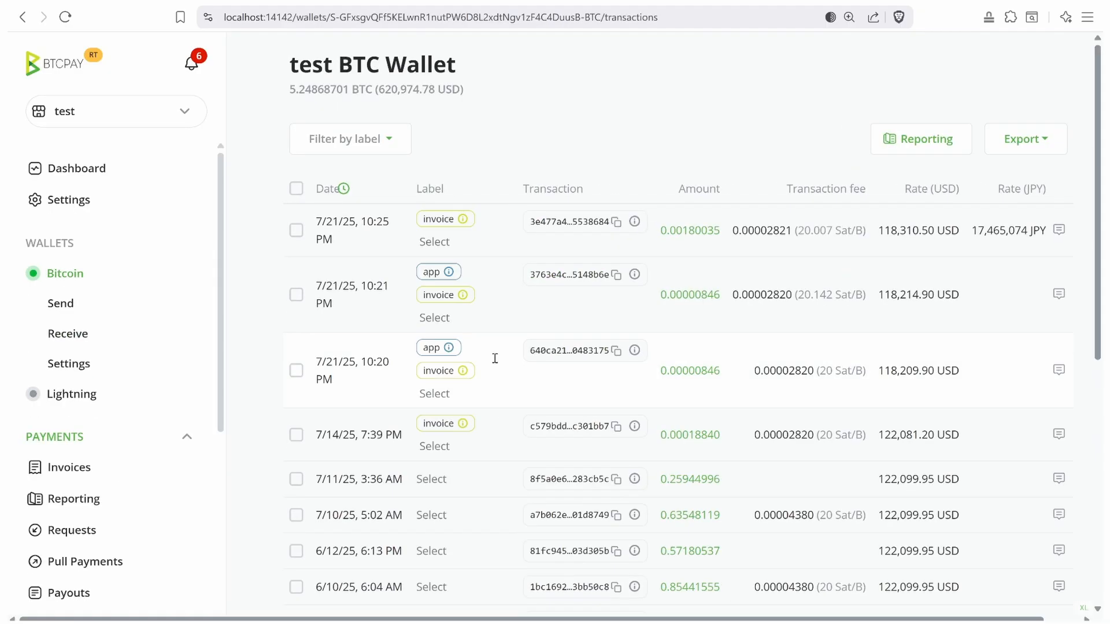
left_click_drag(563, 619, 601, 619)
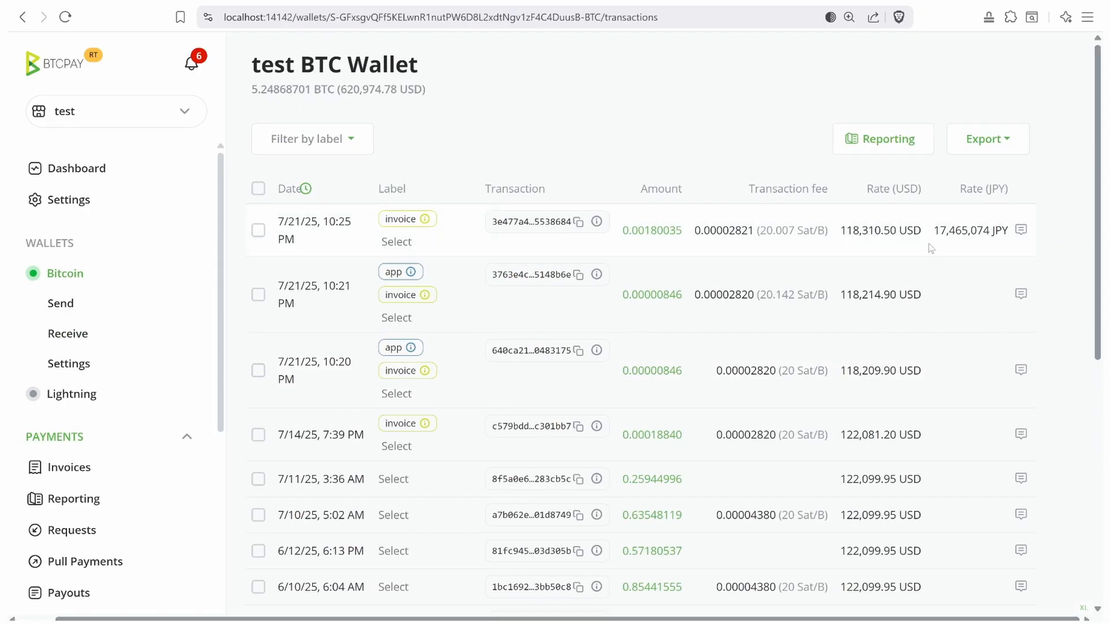
left_click_drag(933, 239, 1001, 229)
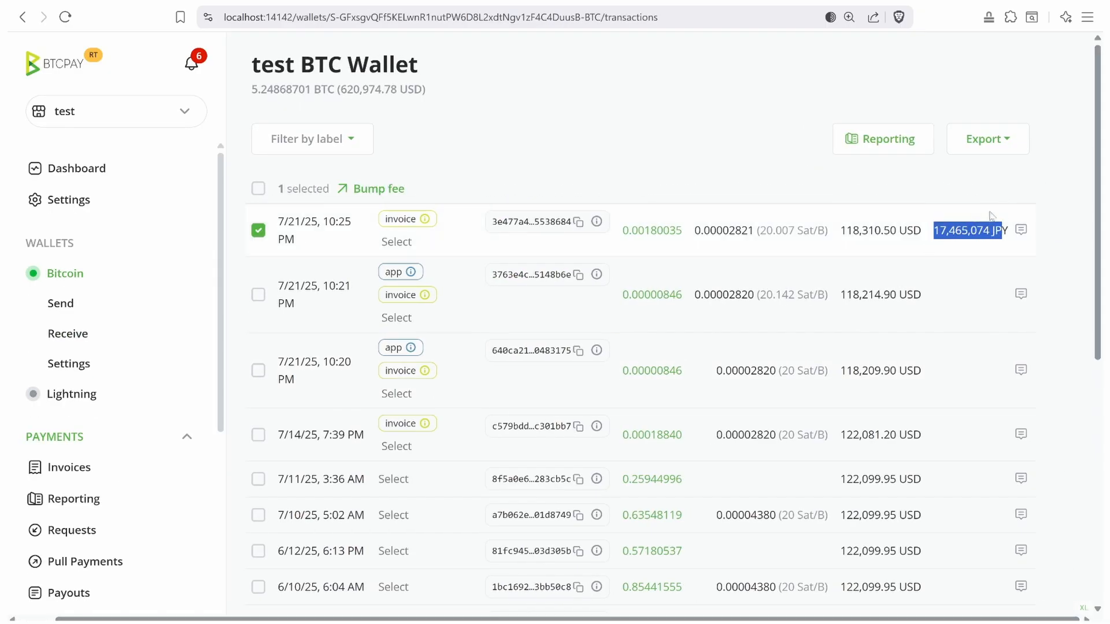
left_click(258, 188)
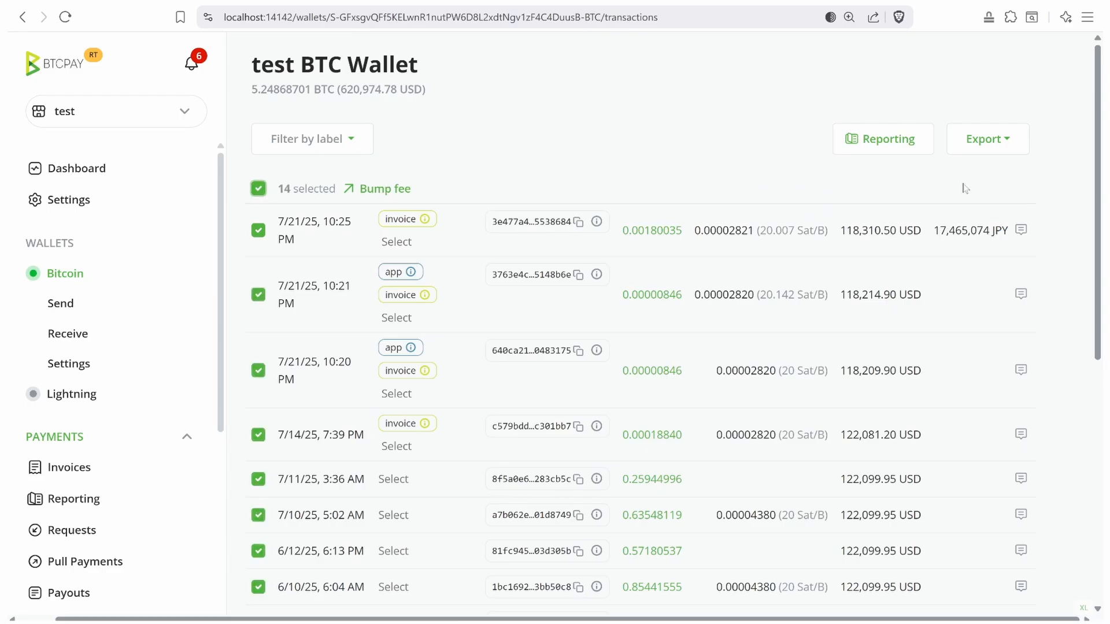
double_click(969, 231)
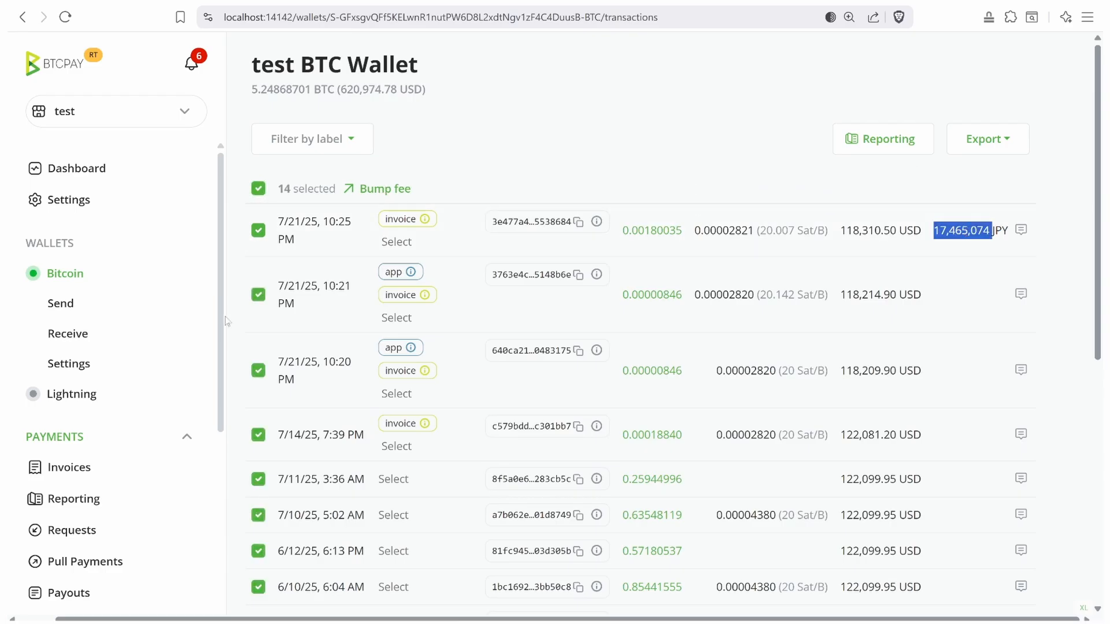
- Find the 17465074 BTC_JPY rate in the Invoices report
left_click(74, 498)
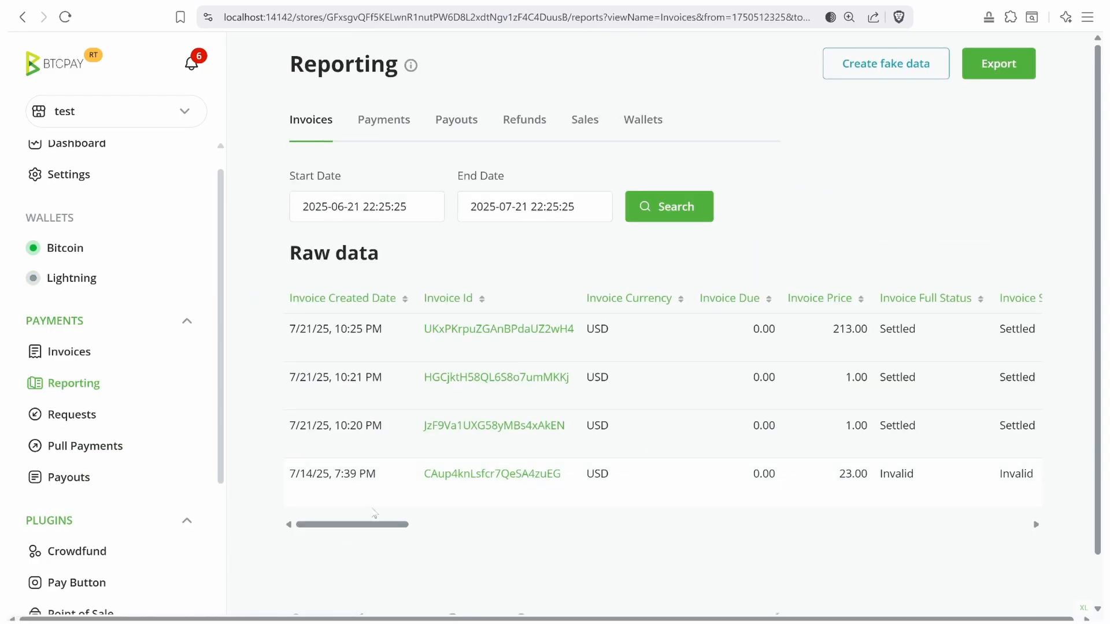
left_click_drag(374, 513, 722, 523)
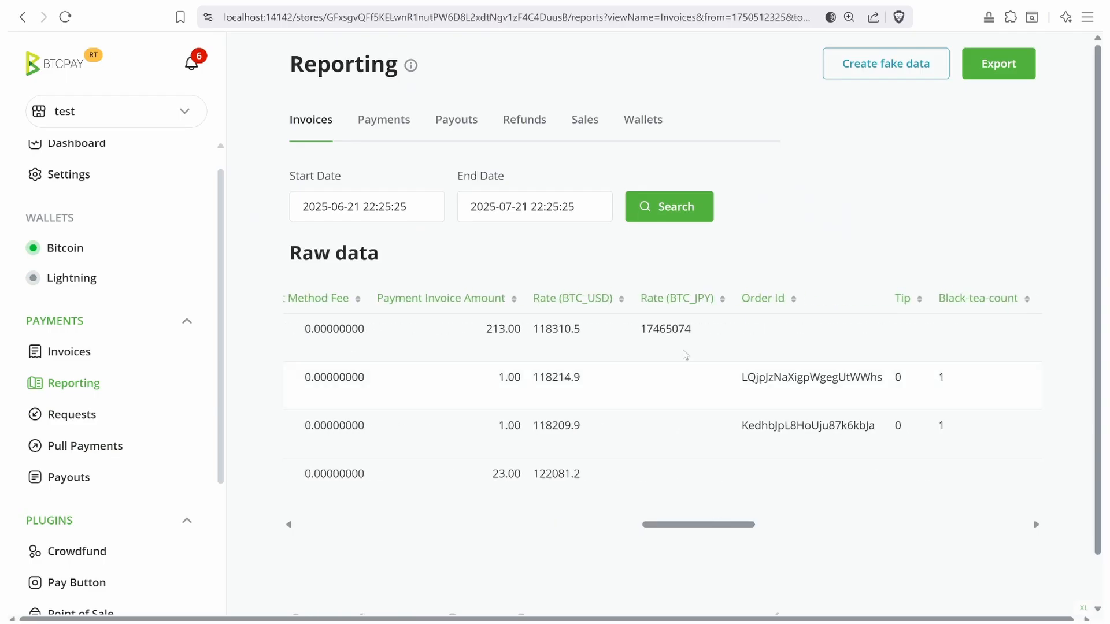
double_click(659, 327)
- Find the invoice's 17465074 Rate (JPY) value in the Wallets report
left_click(641, 120)
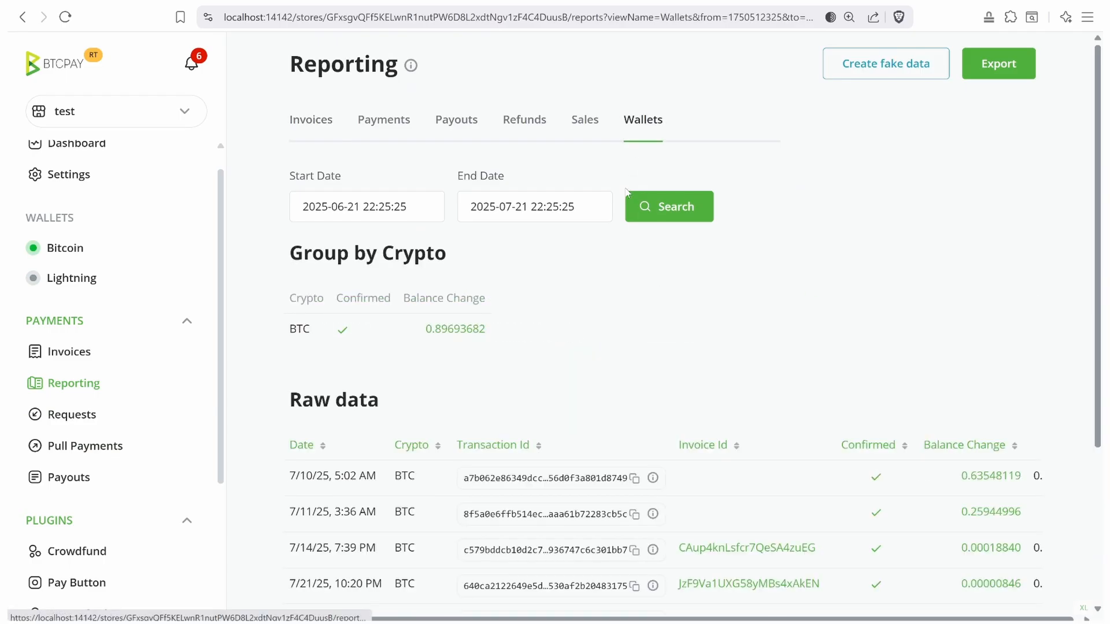
scroll(654, 486, "down", 3)
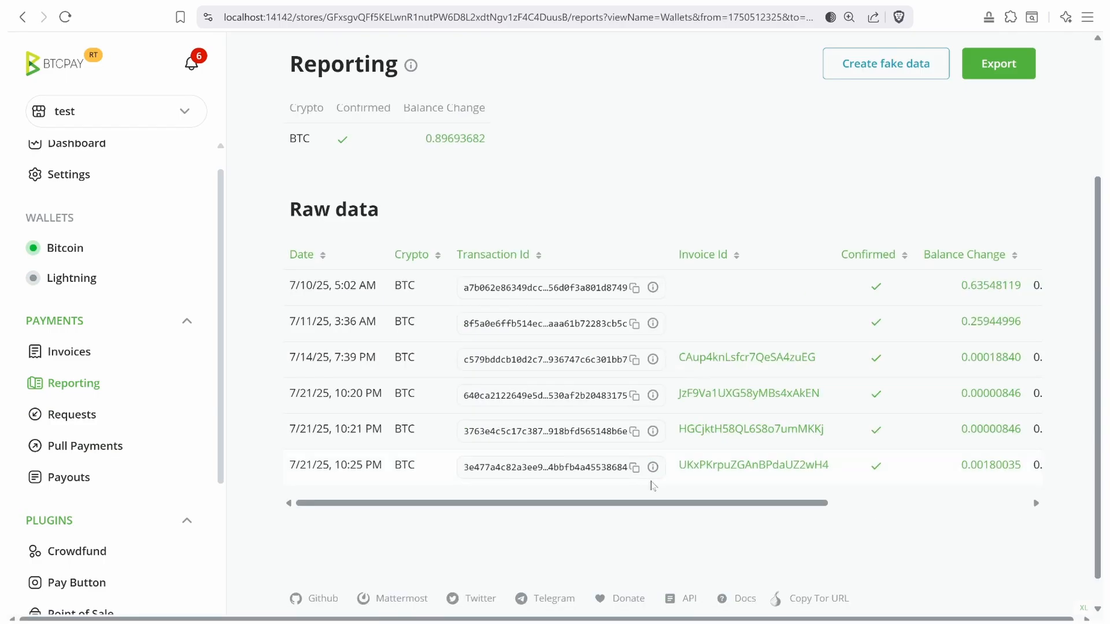
scroll(986, 490, "right", 5)
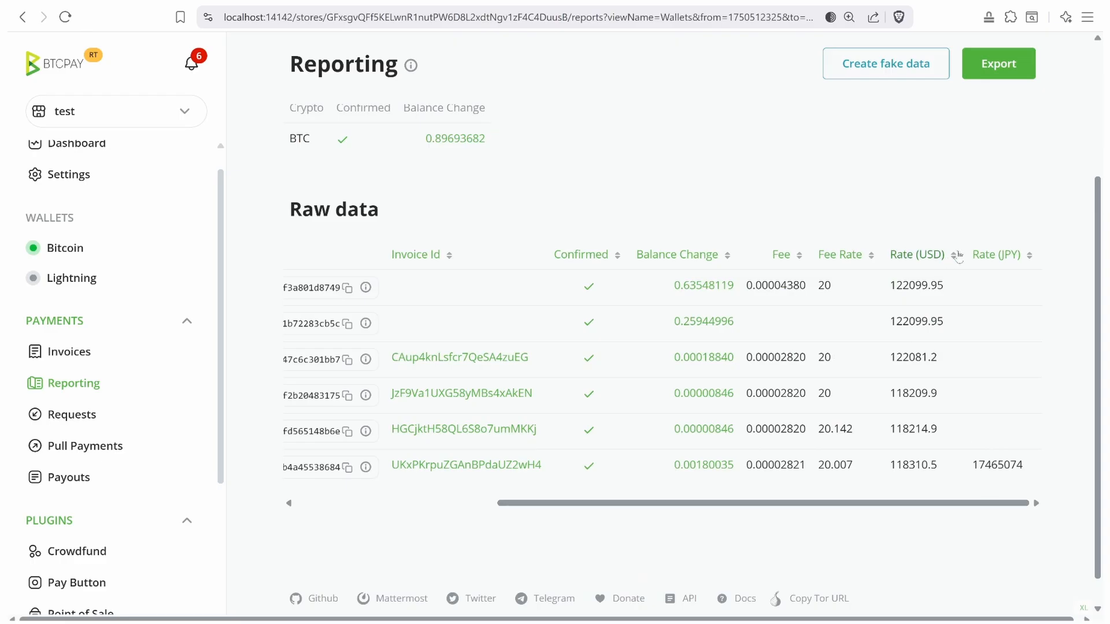
left_click_drag(970, 255, 1018, 255)
double_click(997, 464)
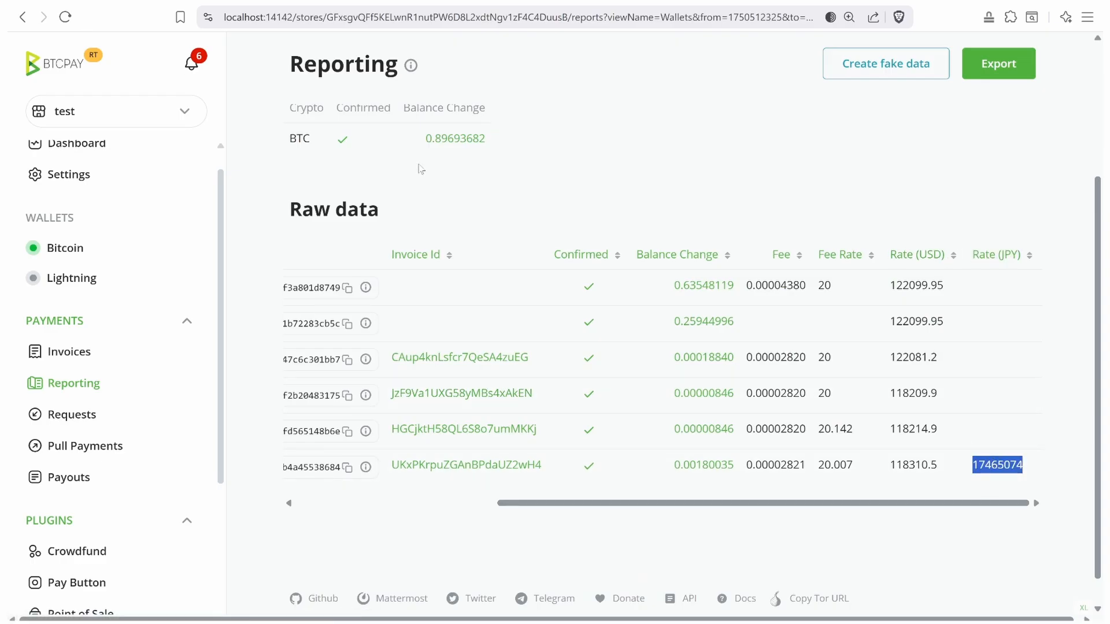
scroll(421, 169, "up", 3)
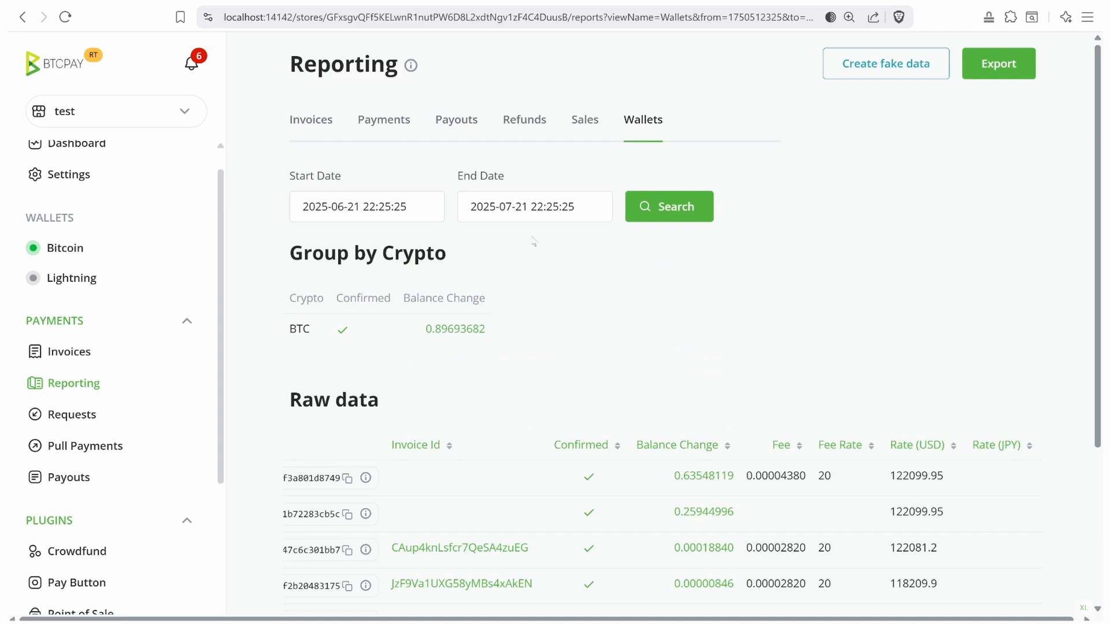